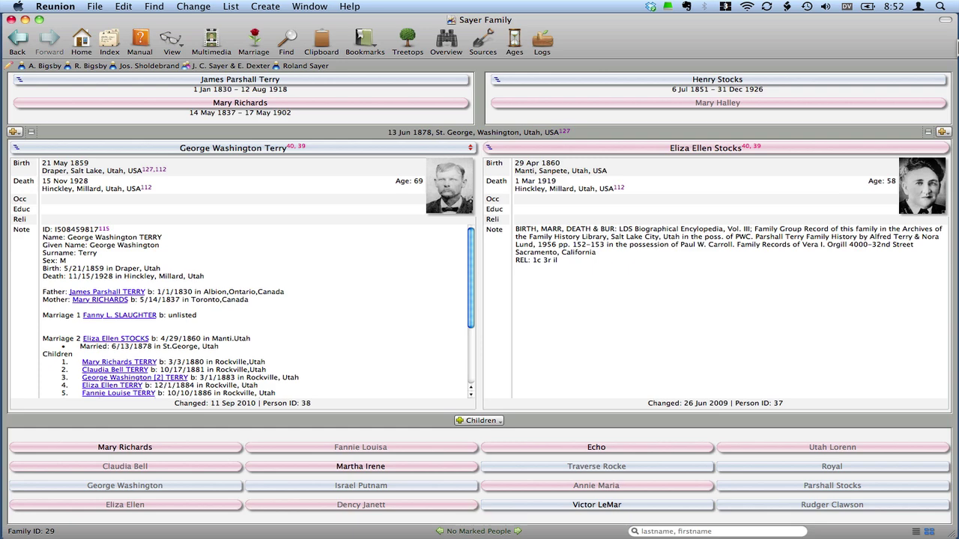
- Open the source preferences
{"action": "left_click", "coordinate": [63, 8]}
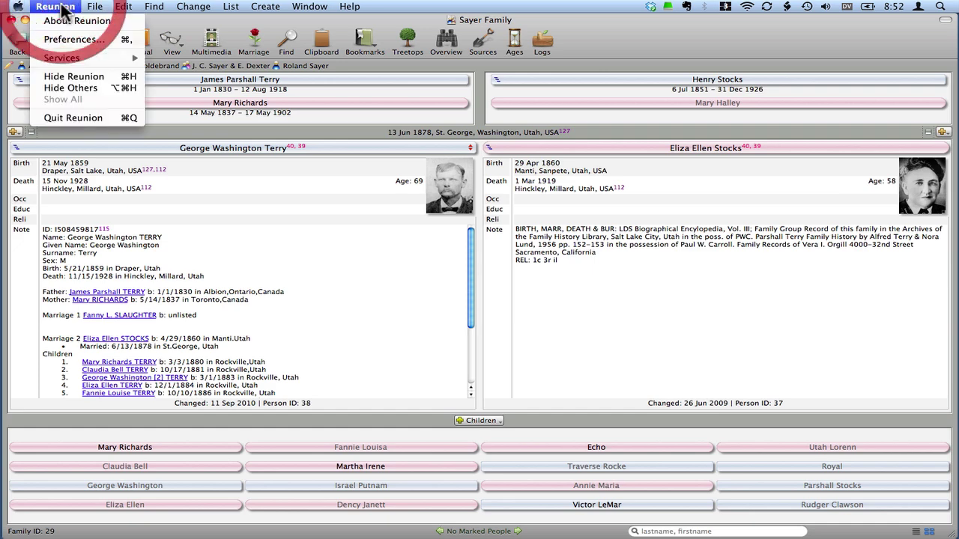
{"action": "left_click", "coordinate": [71, 41]}
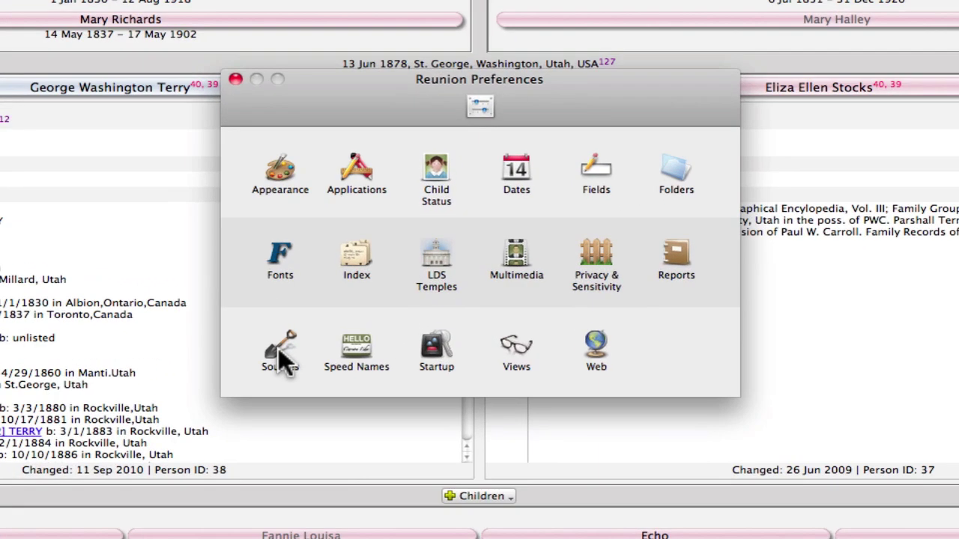
{"action": "left_click", "coordinate": [281, 355]}
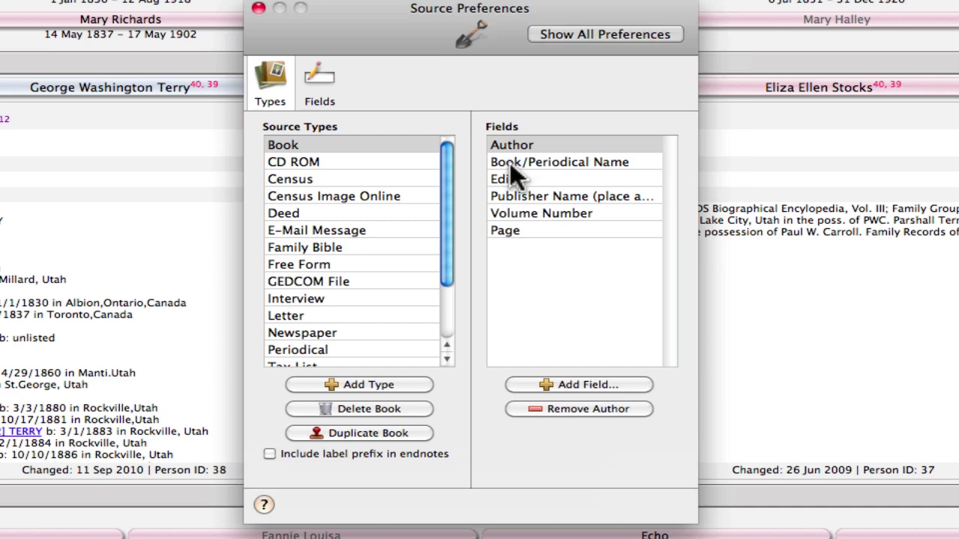
- Examine the text style, quoting and GEDCOM tag of the Book/Periodical Name and Title source fields
{"action": "left_click", "coordinate": [317, 84]}
{"action": "left_click", "coordinate": [312, 161]}
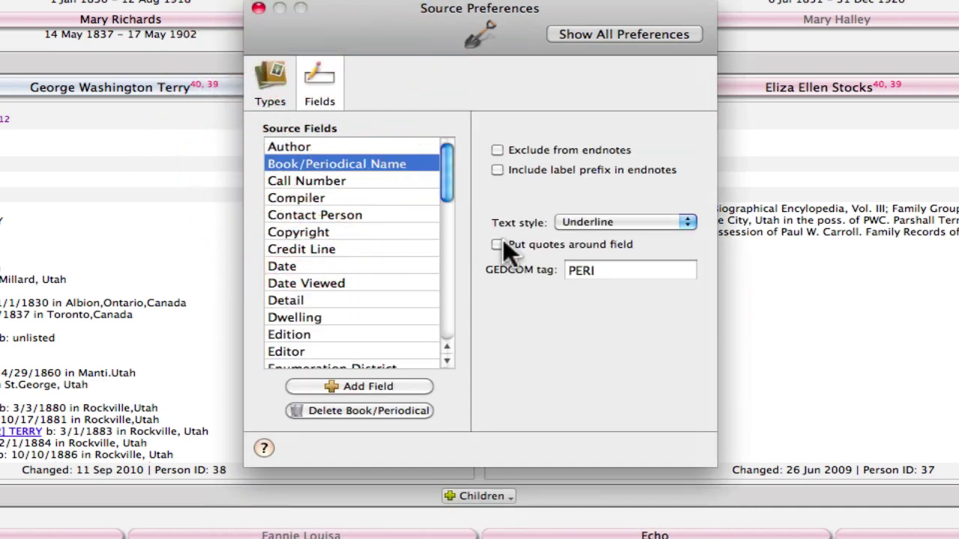
{"action": "left_click", "coordinate": [604, 273]}
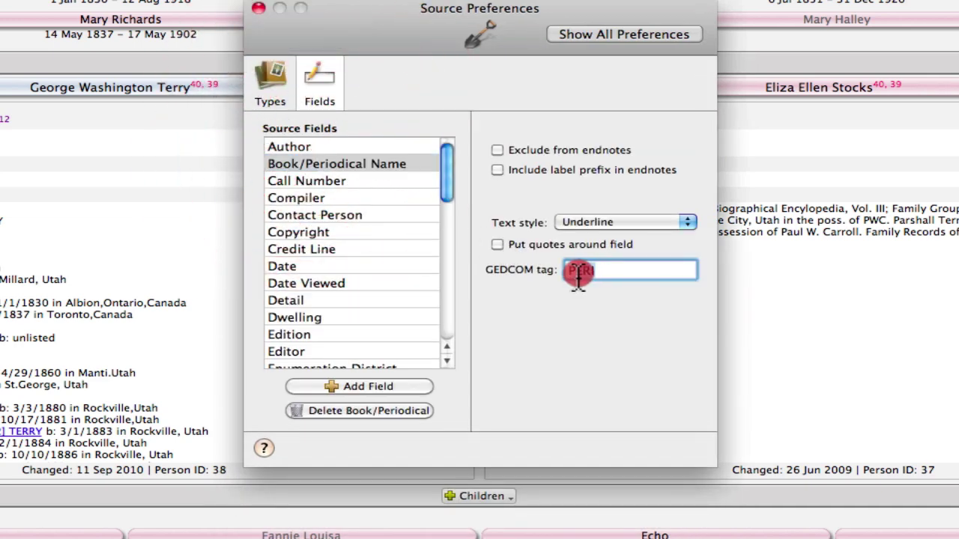
{"action": "double_click", "coordinate": [570, 271]}
{"action": "left_click_drag", "start_coordinate": [447, 177], "coordinate": [460, 332]}
{"action": "left_click", "coordinate": [358, 310]}
{"action": "left_click", "coordinate": [590, 271]}
{"action": "double_click", "coordinate": [567, 269]}
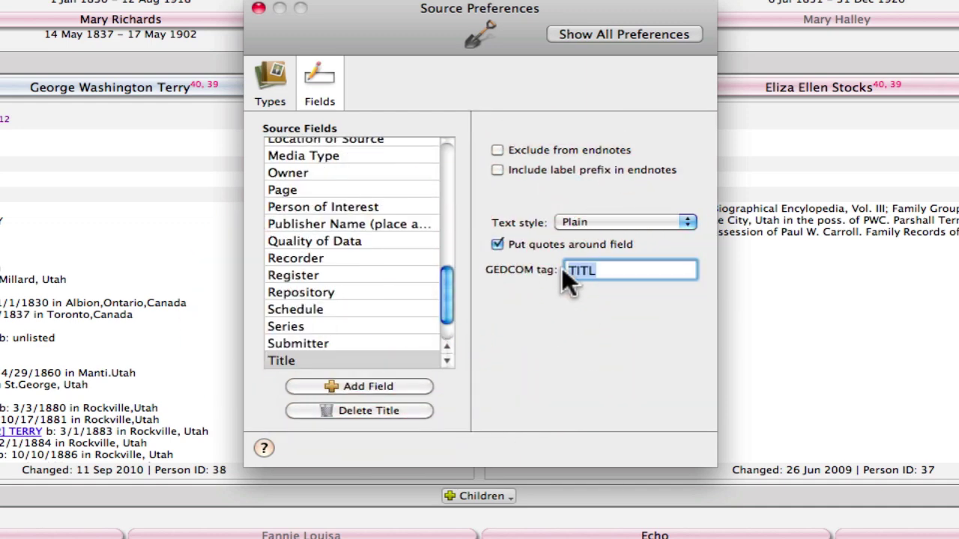
- Review the fields of the Book source type and the Author source field's style and GEDCOM tag
{"action": "left_click", "coordinate": [272, 84]}
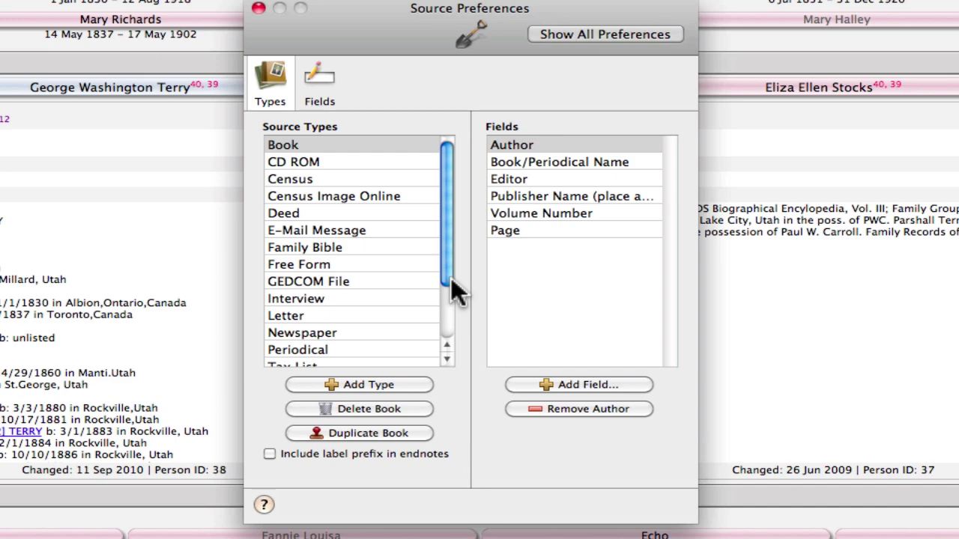
{"action": "left_click", "coordinate": [321, 83]}
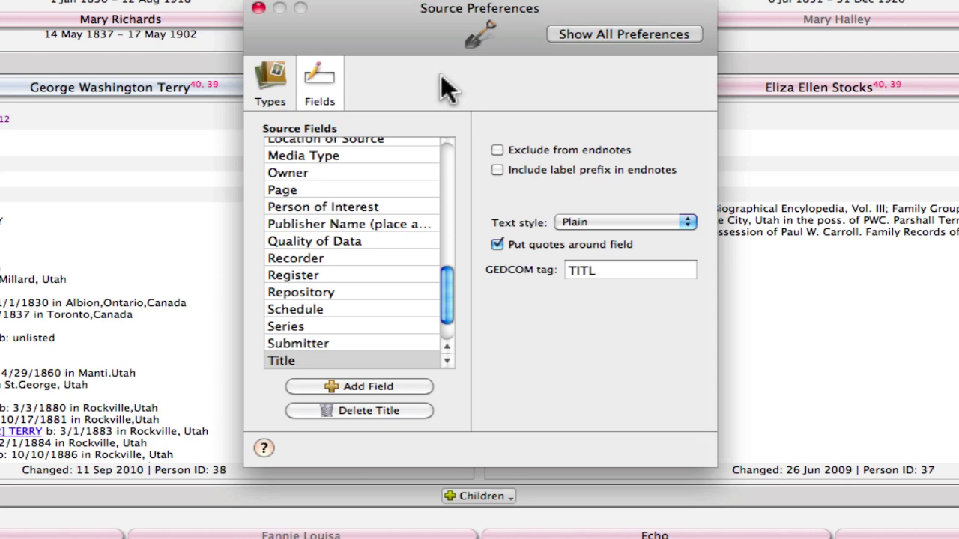
{"action": "left_click_drag", "start_coordinate": [445, 295], "coordinate": [453, 163]}
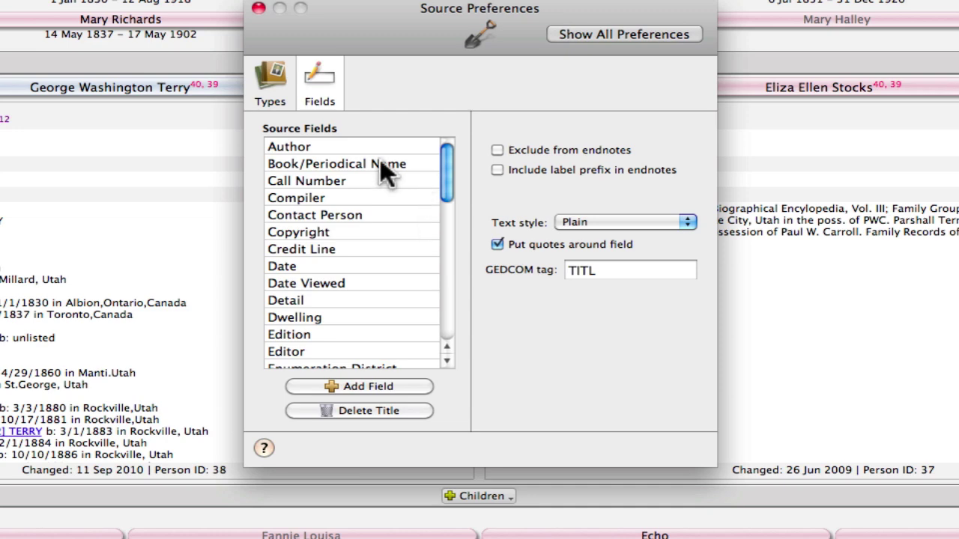
{"action": "left_click", "coordinate": [293, 147]}
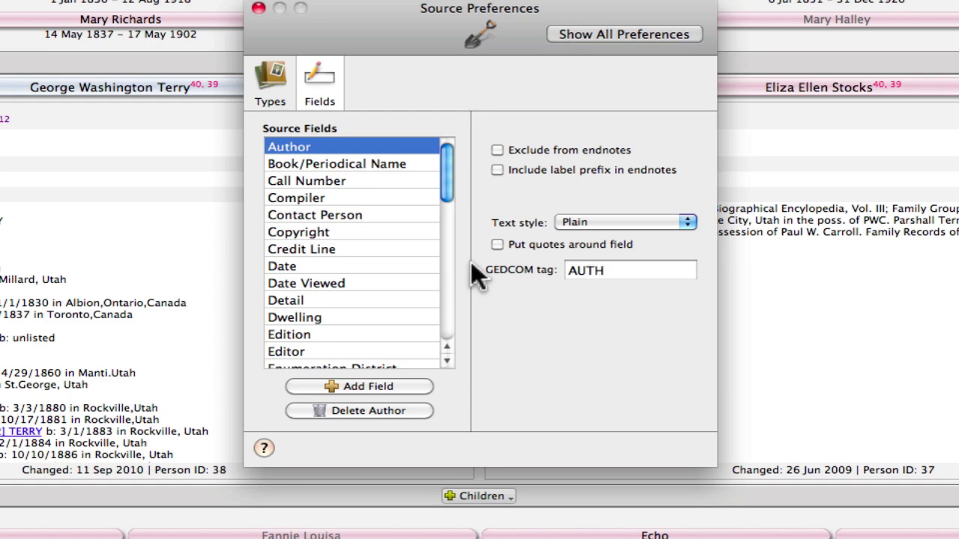
- Rename the Title source field as "Title (quoted)"
{"action": "left_click_drag", "start_coordinate": [444, 188], "coordinate": [452, 335]}
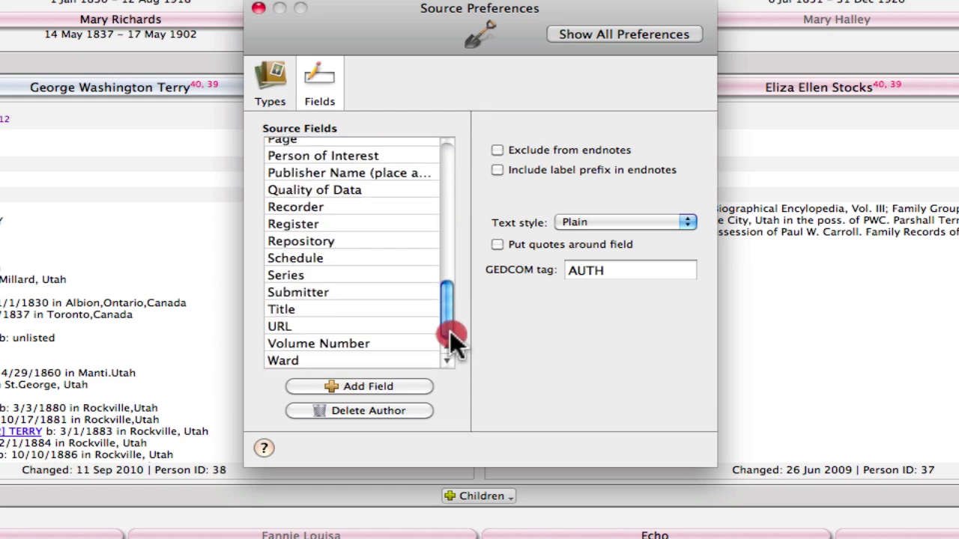
{"action": "left_click", "coordinate": [309, 308]}
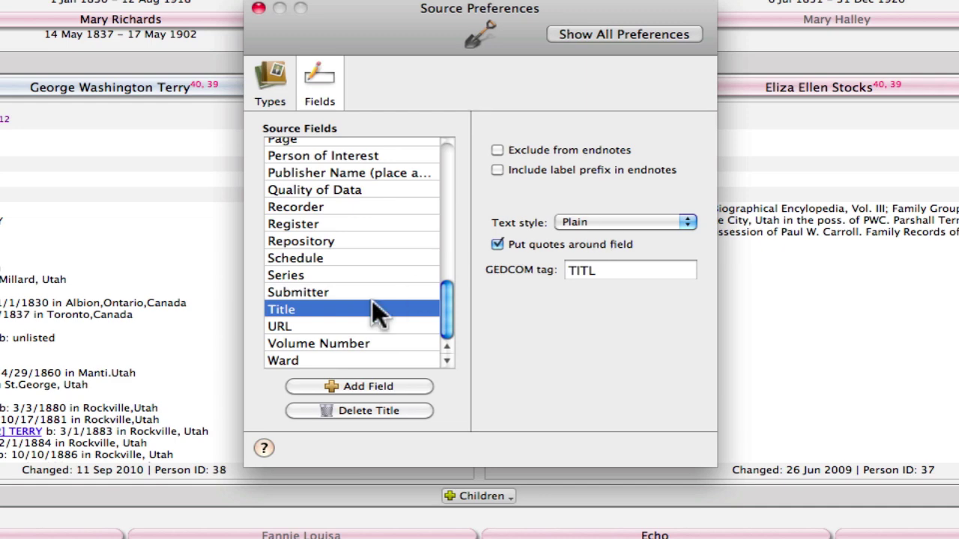
{"action": "left_click", "coordinate": [313, 308]}
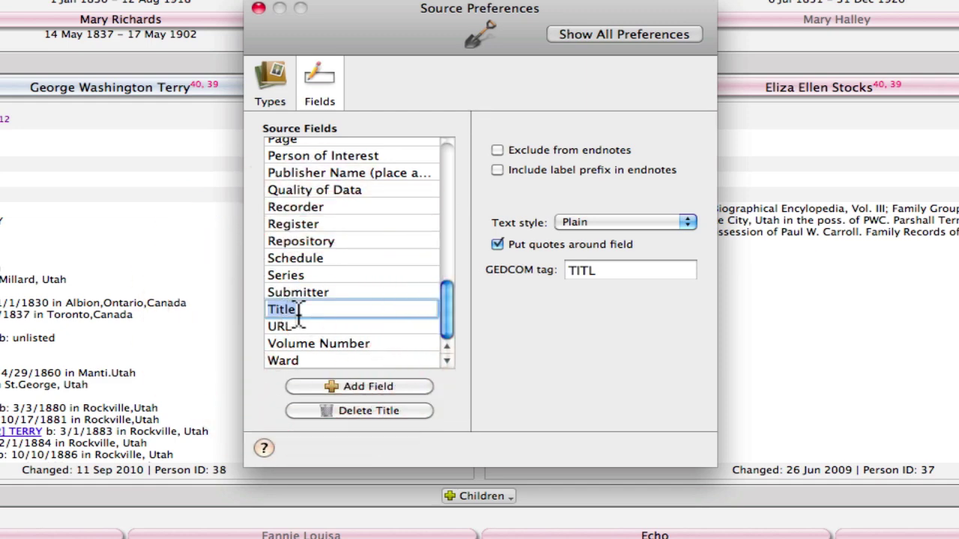
{"action": "left_click", "coordinate": [300, 310]}
{"action": "type", "text": "("}
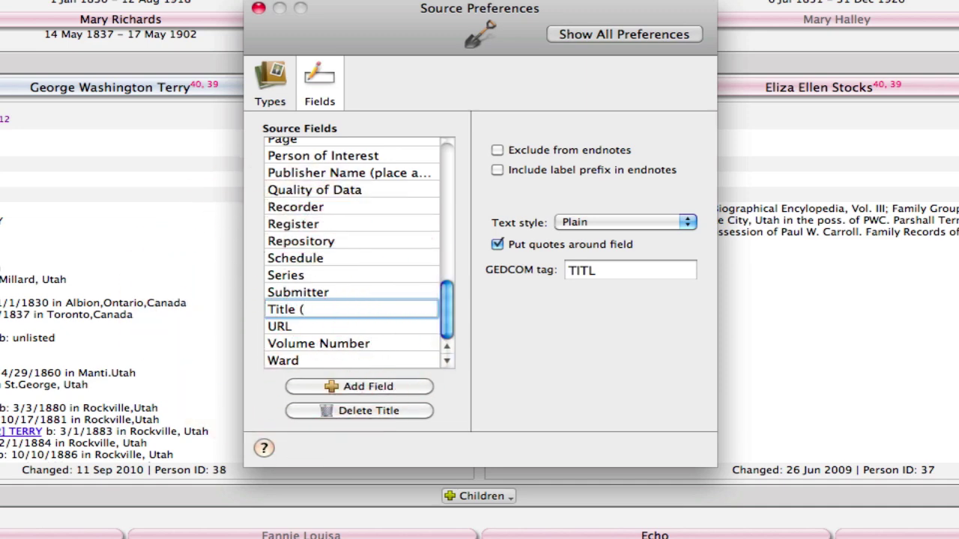
{"action": "type", "text": "quoted)"}
{"action": "left_click", "coordinate": [335, 327]}
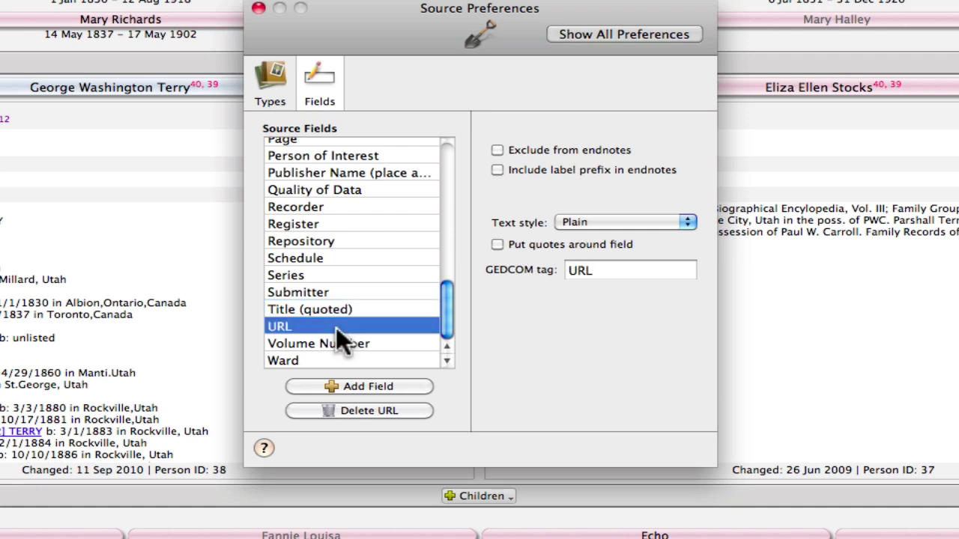
- Examine the full name and GEDCOM tag of the Publisher Name source field, and compare it with the Date field
{"action": "left_click", "coordinate": [450, 313]}
{"action": "left_click_drag", "start_coordinate": [449, 313], "coordinate": [449, 284]}
{"action": "left_click", "coordinate": [356, 276]}
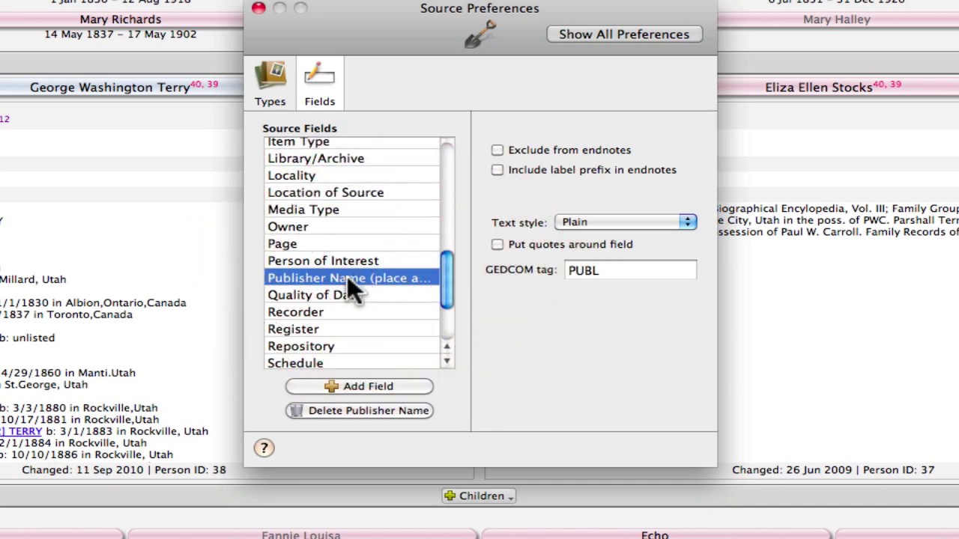
{"action": "left_click", "coordinate": [399, 275]}
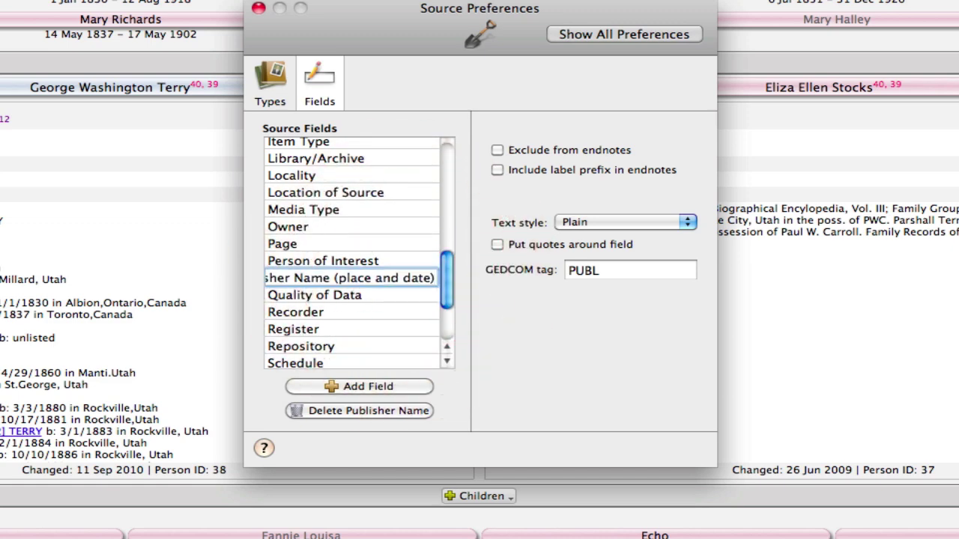
{"action": "left_click", "coordinate": [289, 292]}
{"action": "left_click", "coordinate": [288, 276]}
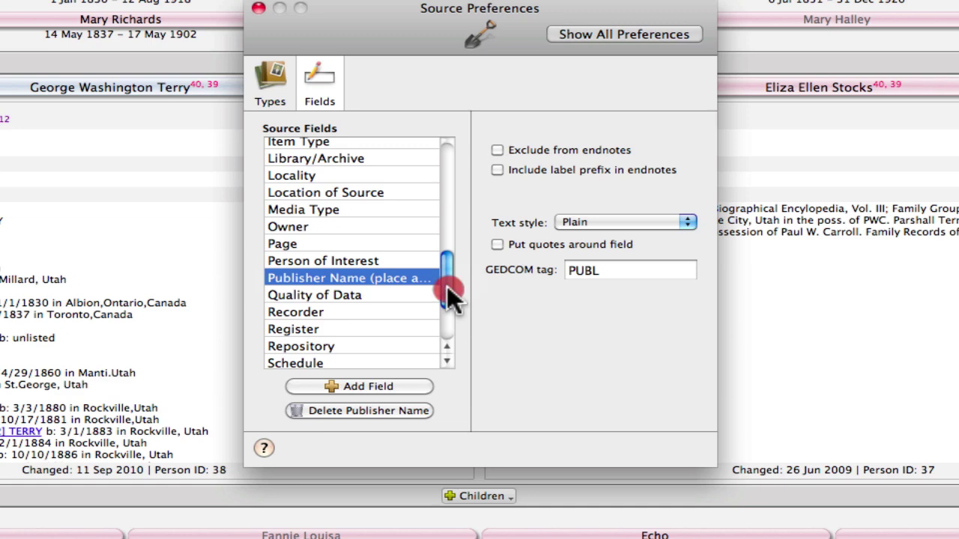
{"action": "left_click_drag", "start_coordinate": [446, 285], "coordinate": [431, 176]}
{"action": "left_click", "coordinate": [281, 266]}
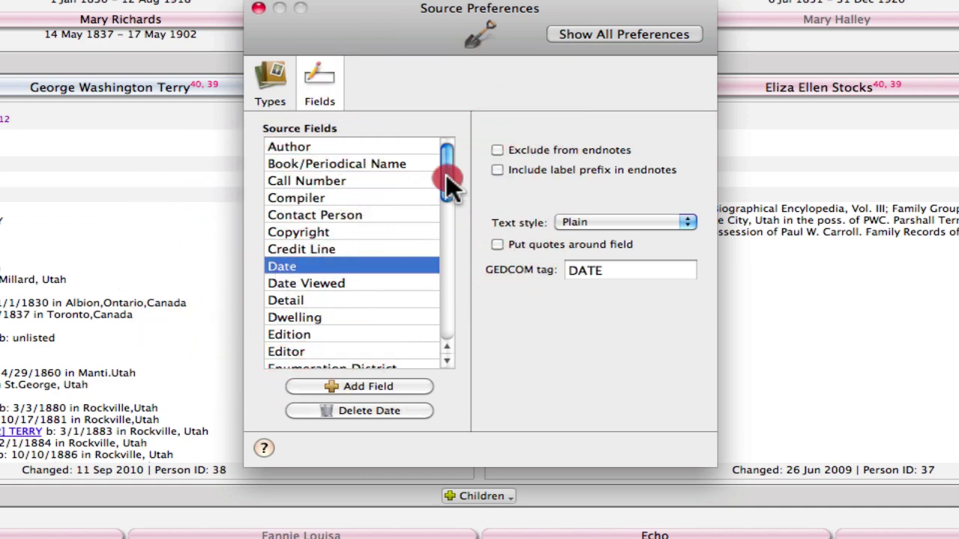
{"action": "left_click_drag", "start_coordinate": [446, 175], "coordinate": [446, 188]}
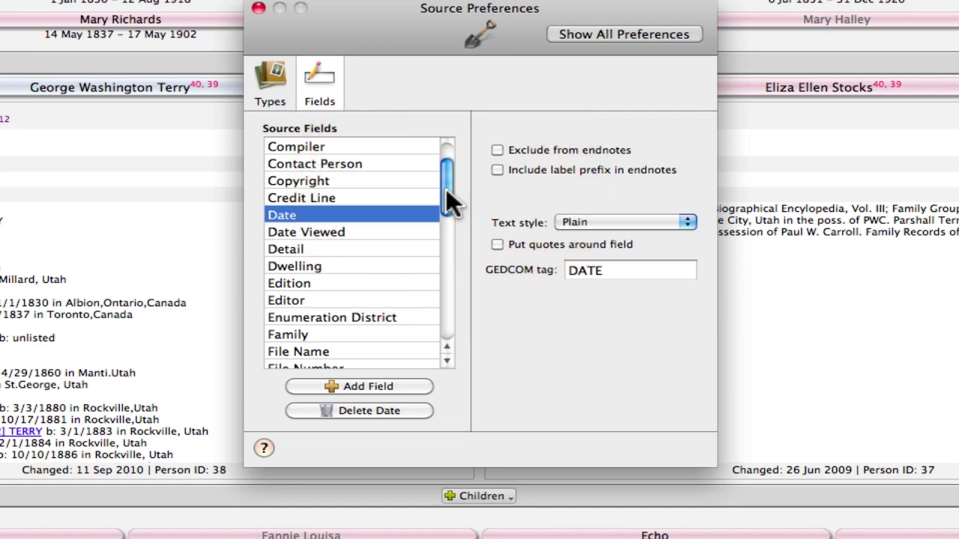
{"action": "left_click_drag", "start_coordinate": [446, 189], "coordinate": [454, 314]}
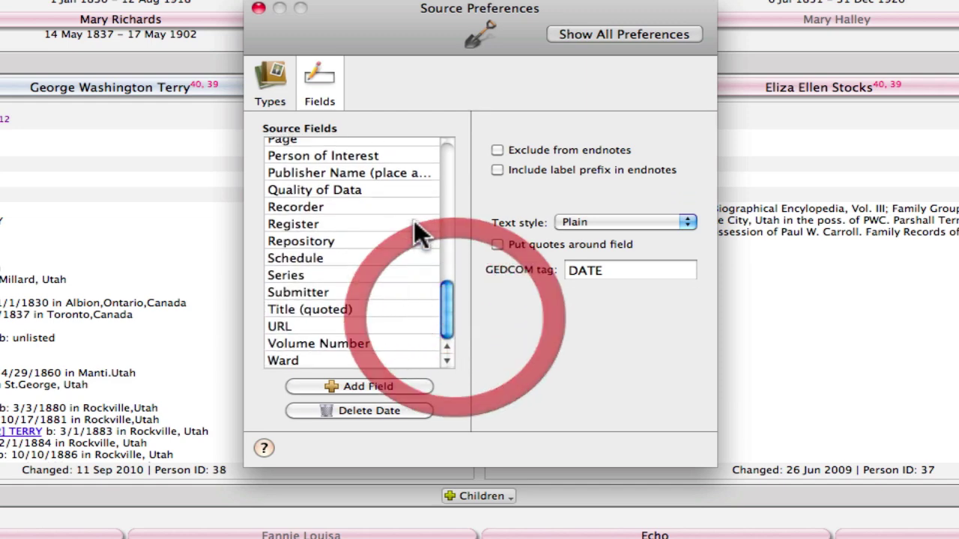
{"action": "left_click", "coordinate": [338, 173]}
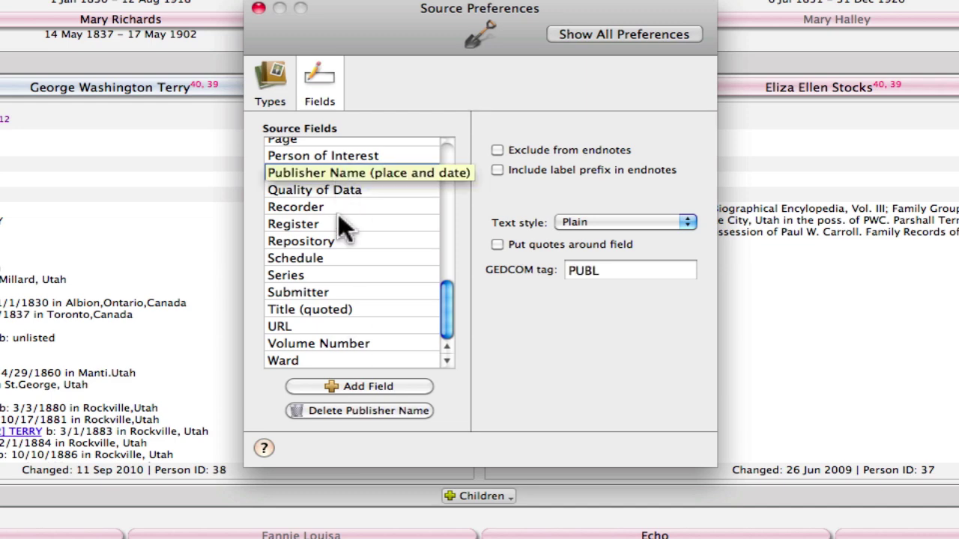
- Add a source field named "Publication (place: name, year)" with the GEDCOM tag PUBL
{"action": "left_click", "coordinate": [358, 385]}
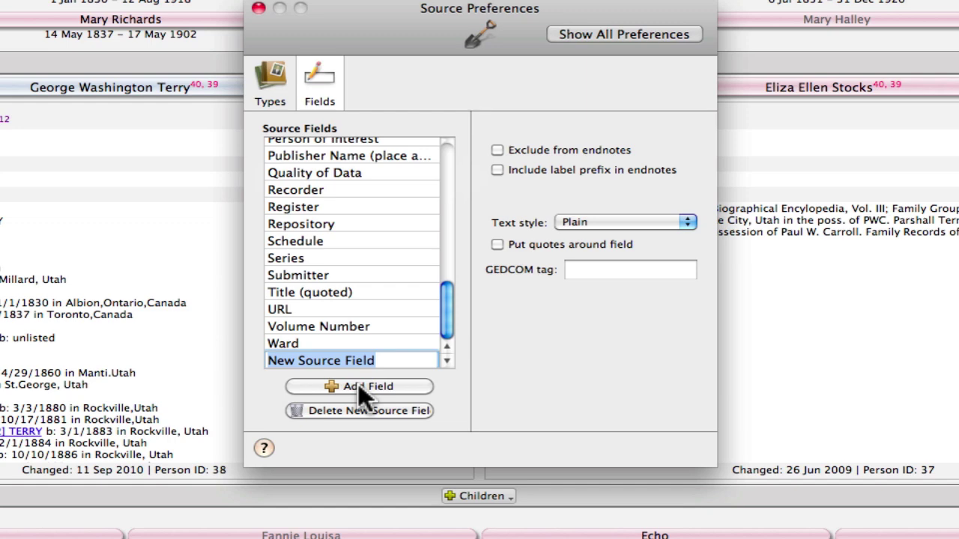
{"action": "type", "text": "Pu"}
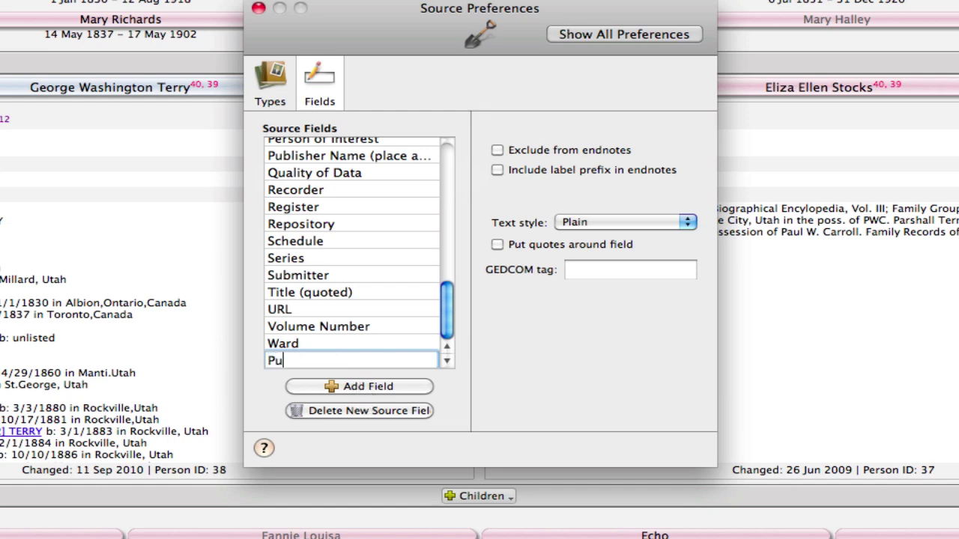
{"action": "type", "text": "blication (place: "}
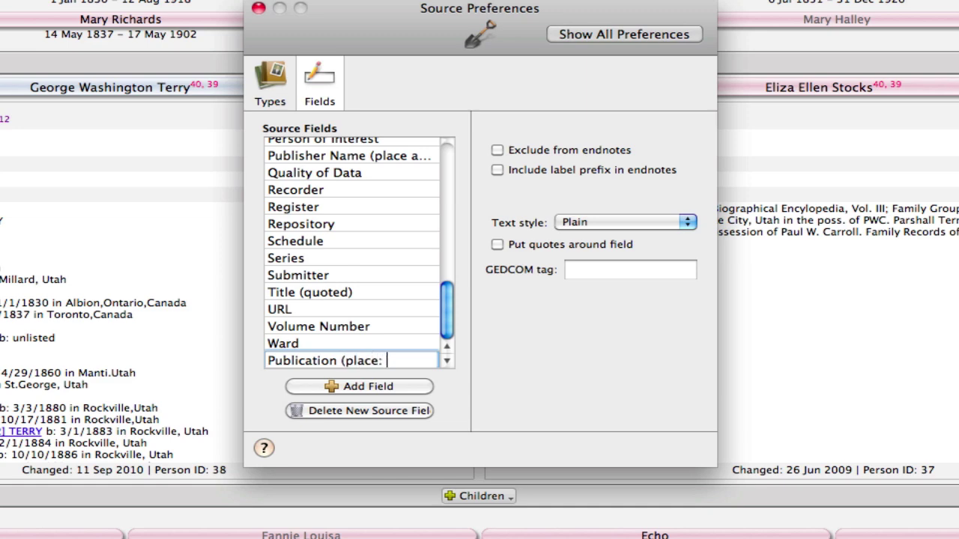
{"action": "type", "text": "name, year)"}
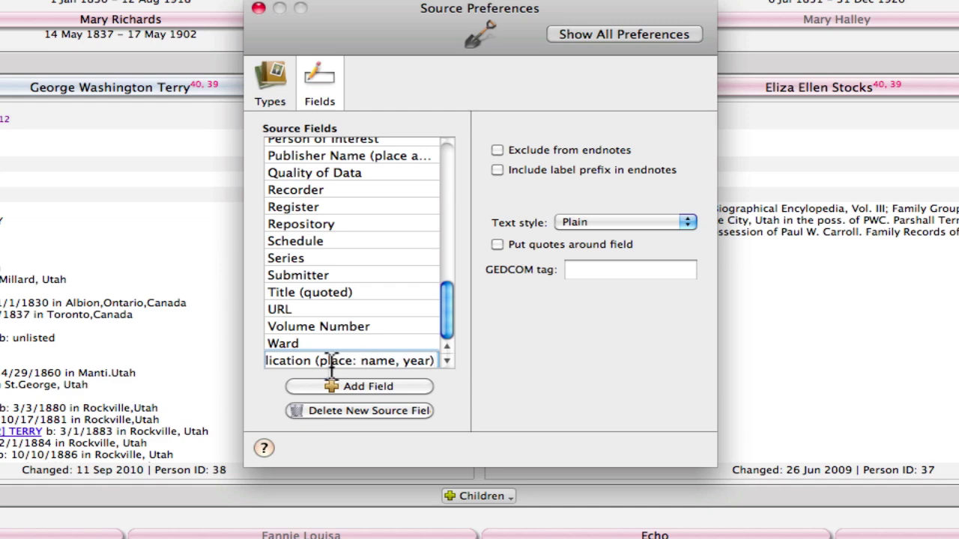
{"action": "left_click", "coordinate": [354, 361]}
{"action": "type", "text": ":"}
{"action": "left_click", "coordinate": [430, 361]}
{"action": "left_click", "coordinate": [575, 274]}
{"action": "type", "text": "PUBL"}
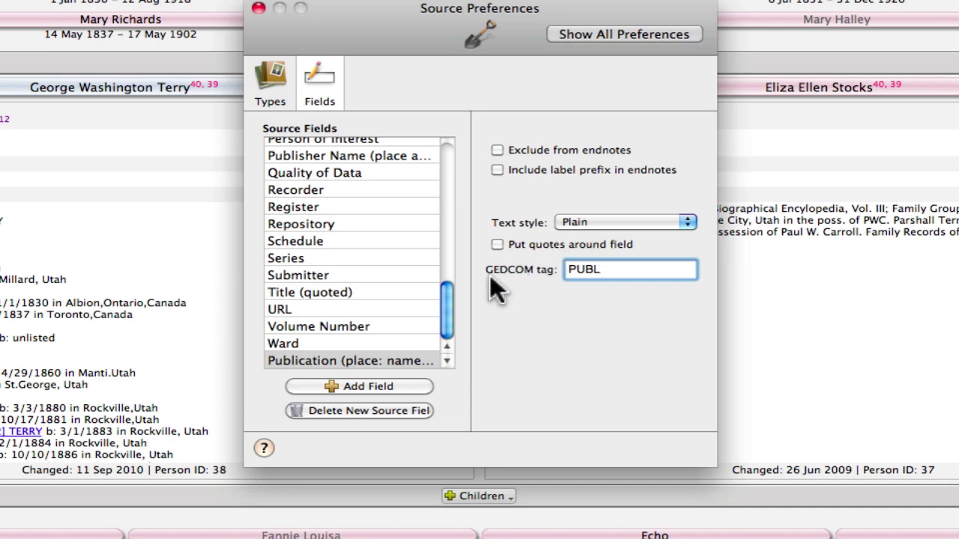
- Add a source field named "Title (italicized)" with the GEDCOM tag TITL and the Italic text style
{"action": "left_click", "coordinate": [444, 308]}
{"action": "mouse_move", "coordinate": [444, 308]}
{"action": "left_mouse_down"}
{"action": "mouse_move", "coordinate": [446, 240]}
{"action": "mouse_move", "coordinate": [444, 325]}
{"action": "left_mouse_up"}
{"action": "left_click", "coordinate": [292, 295]}
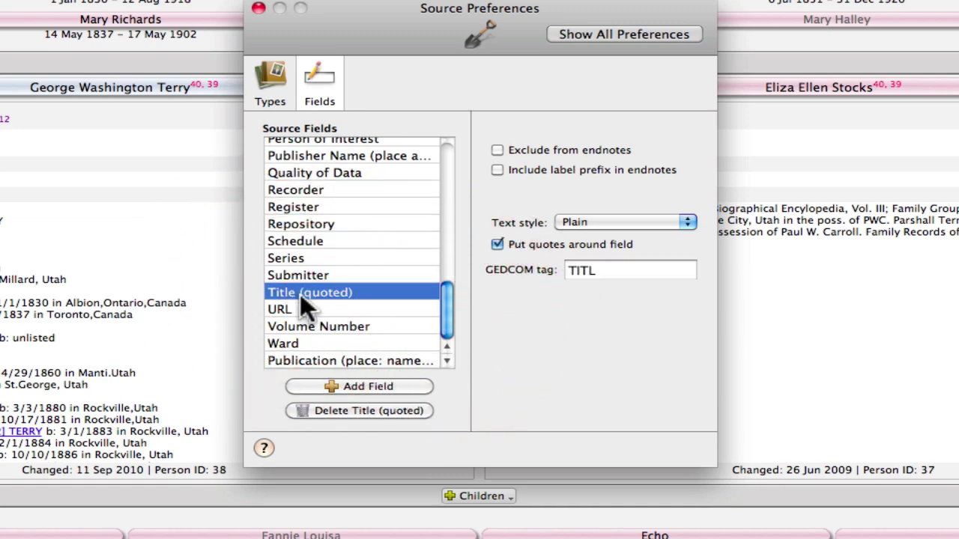
{"action": "left_click", "coordinate": [354, 386]}
{"action": "type", "text": "Tit"}
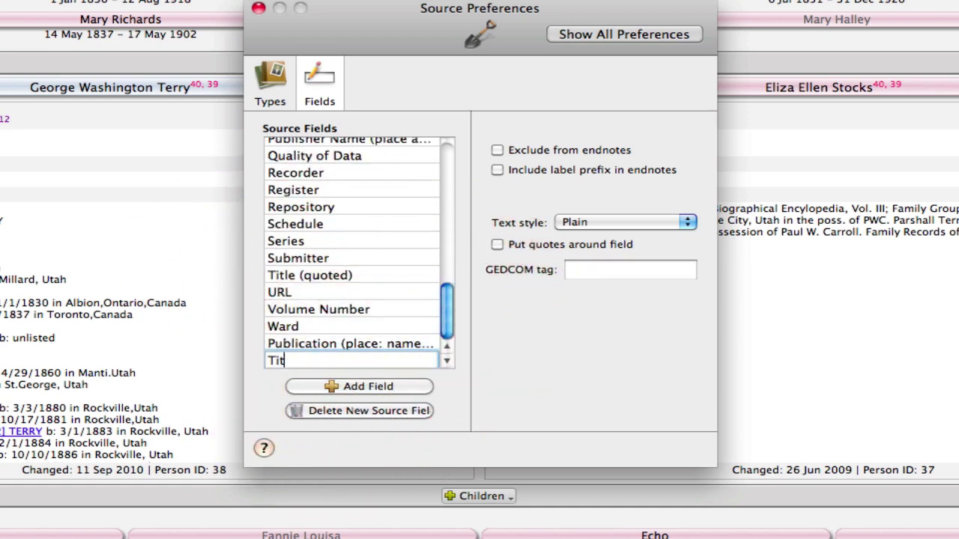
{"action": "type", "text": "le (italicized)"}
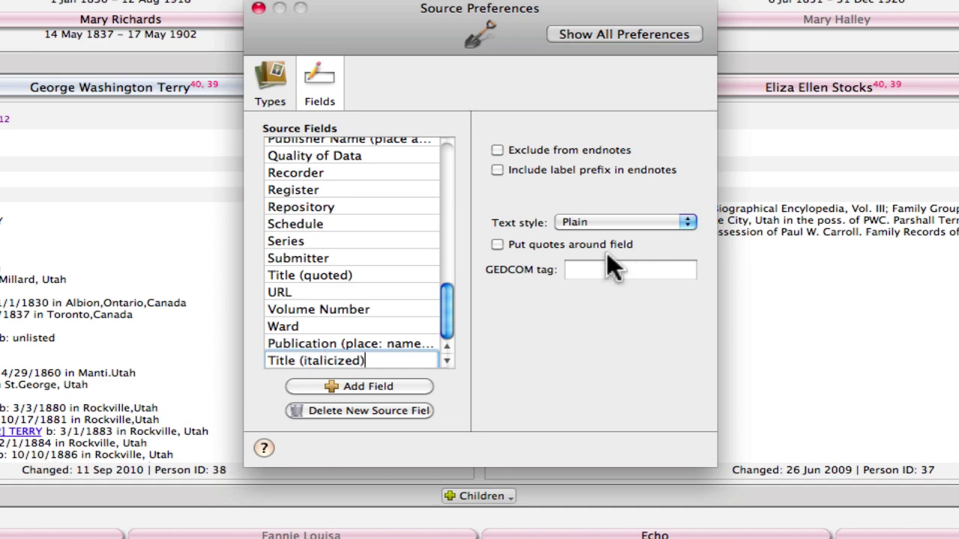
{"action": "left_click", "coordinate": [601, 271]}
{"action": "type", "text": "TITL"}
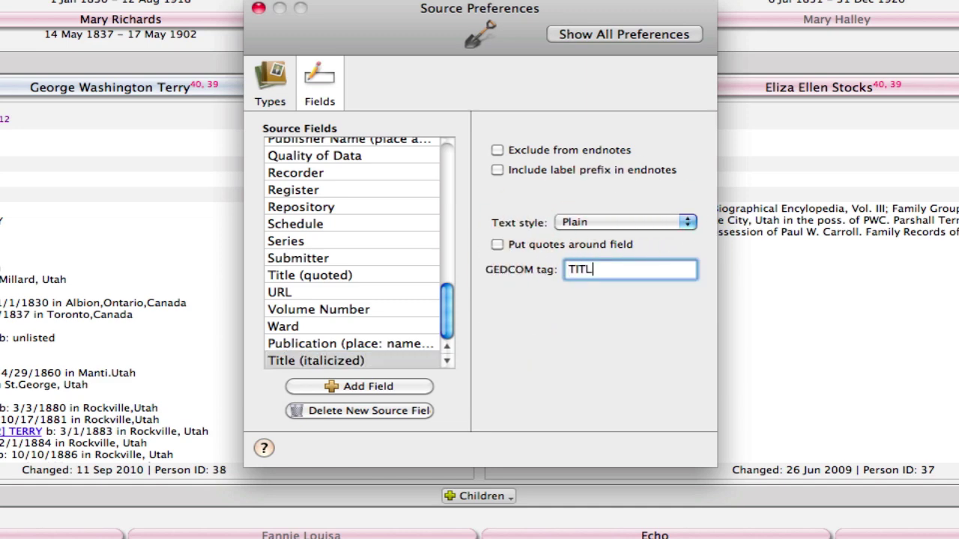
{"action": "left_click", "coordinate": [586, 219]}
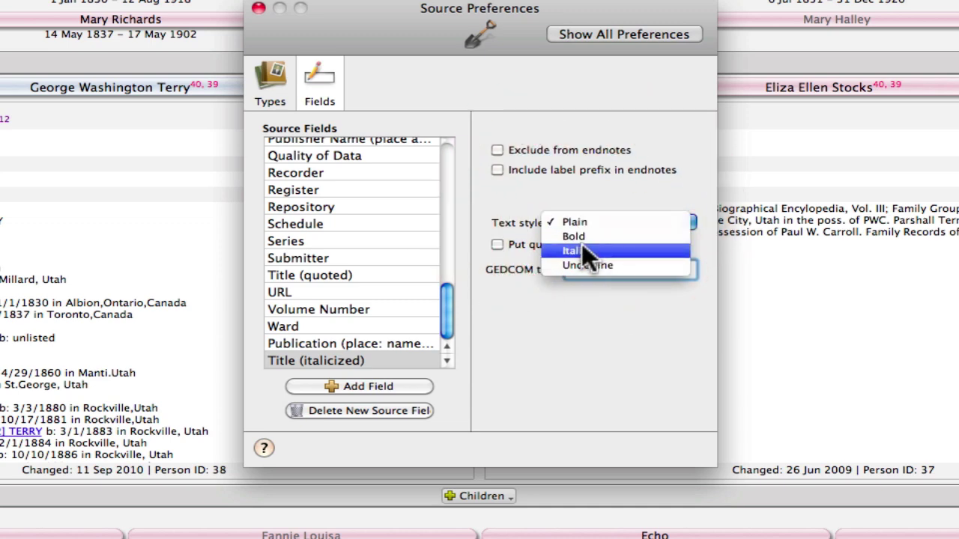
{"action": "left_click", "coordinate": [583, 250]}
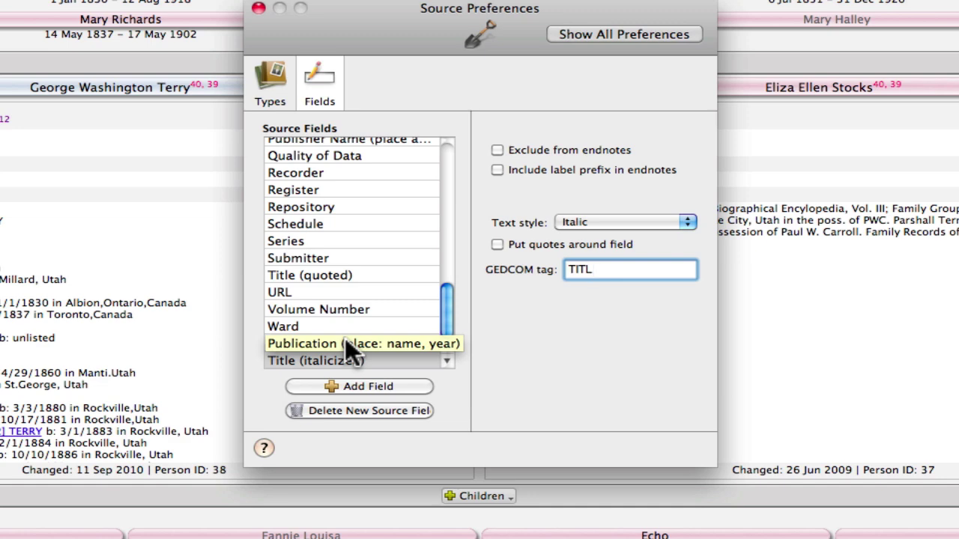
- Add a source type named "Print Publications: Book: Basic Format"
{"action": "left_click", "coordinate": [273, 88]}
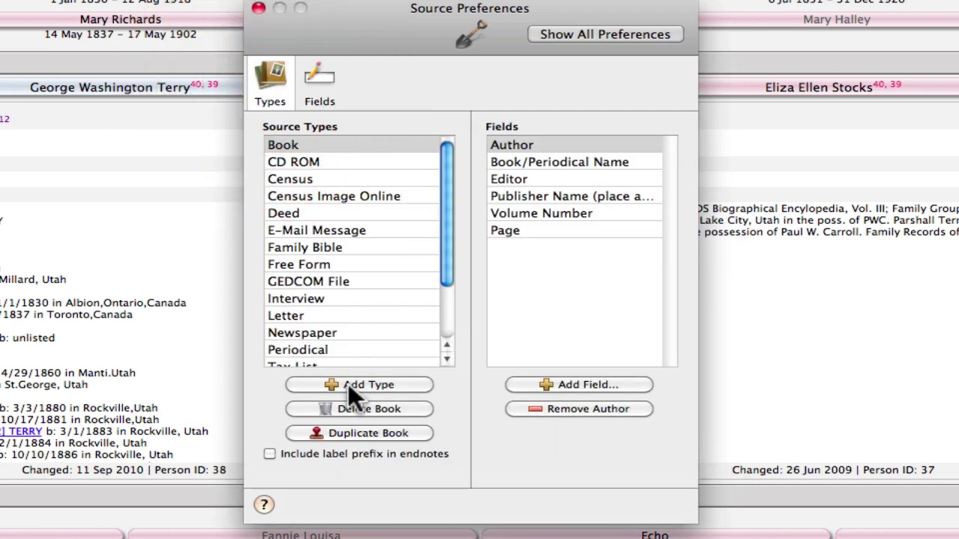
{"action": "left_click_drag", "start_coordinate": [446, 266], "coordinate": [453, 344]}
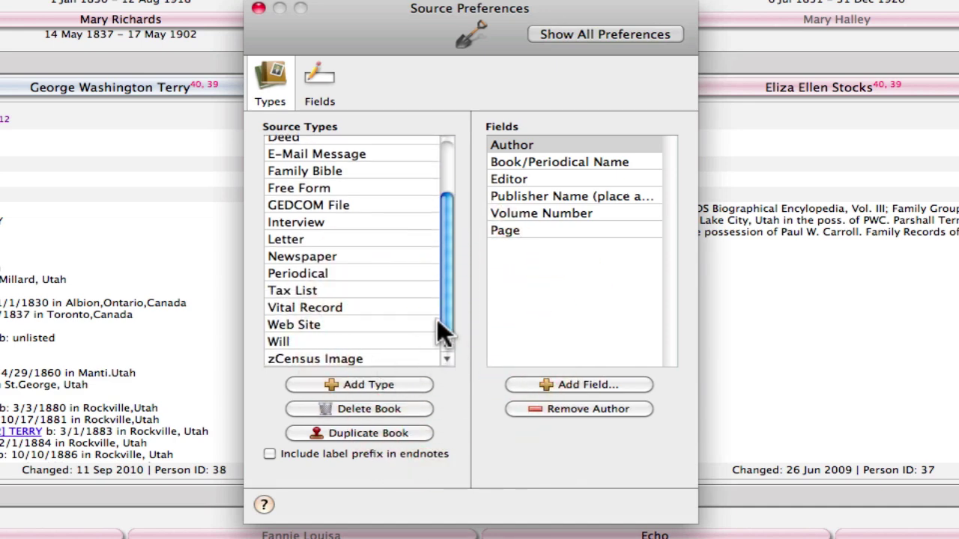
{"action": "left_click_drag", "start_coordinate": [454, 326], "coordinate": [454, 196]}
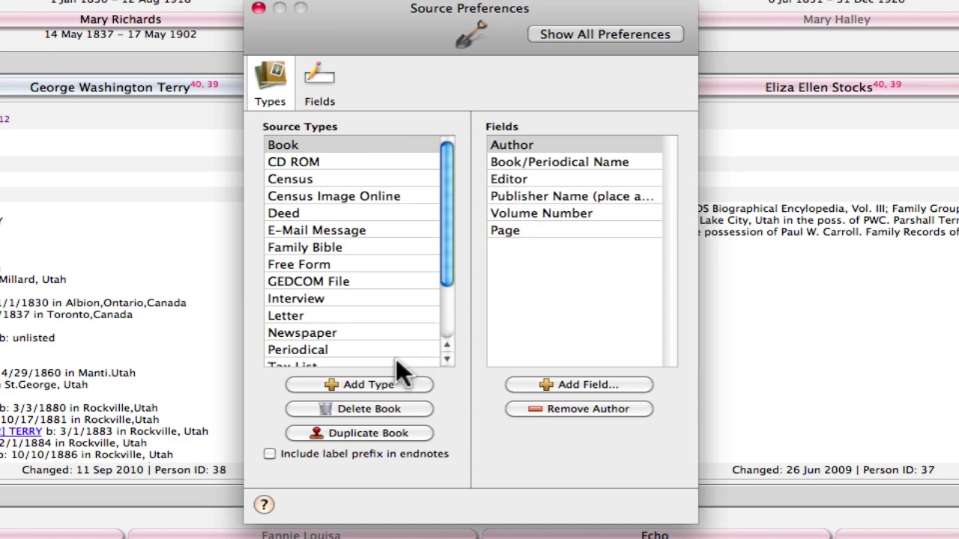
{"action": "left_click", "coordinate": [369, 382]}
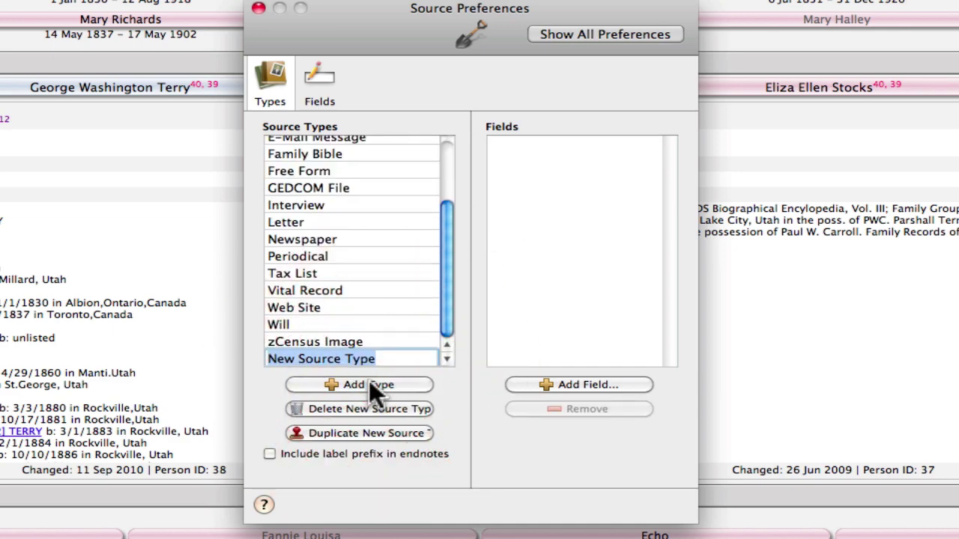
{"action": "type", "text": "Print Publications"}
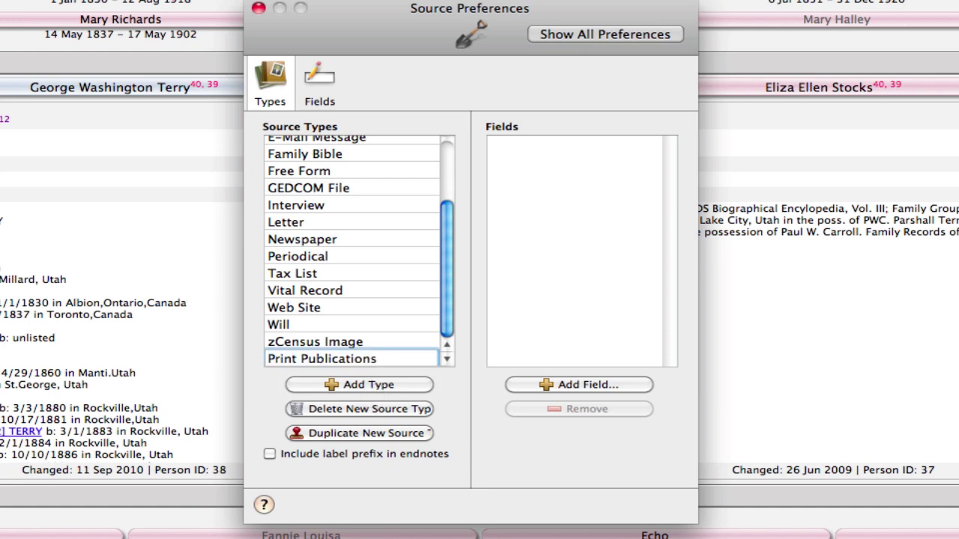
{"action": "type", "text": ": Book: Basic Format"}
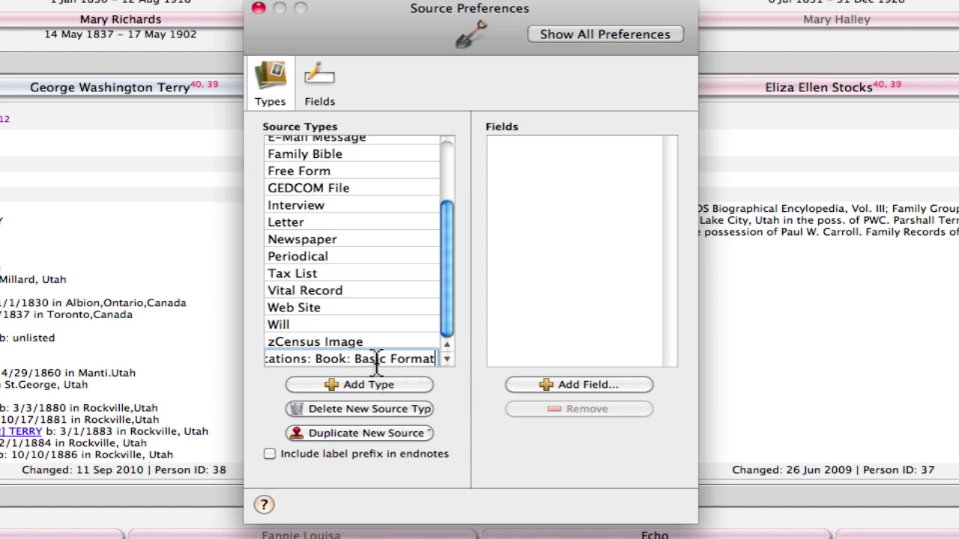
- Add the Author and Title (italicized) fields to the Print Publications: Book: Basic Format source type
{"action": "left_click", "coordinate": [572, 387]}
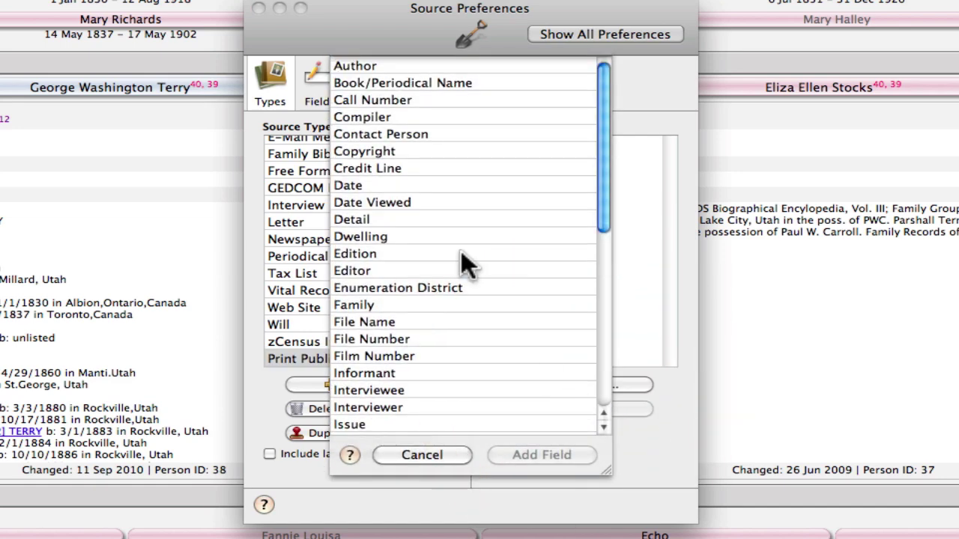
{"action": "left_click", "coordinate": [368, 67]}
{"action": "key", "text": "Return"}
{"action": "left_click", "coordinate": [571, 383]}
{"action": "left_click", "coordinate": [604, 386]}
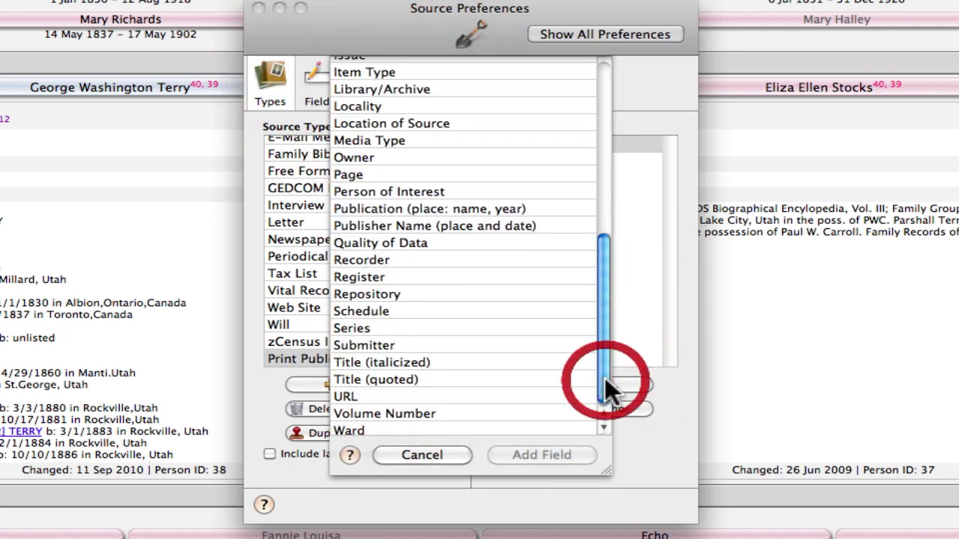
{"action": "left_click", "coordinate": [419, 359]}
{"action": "key", "text": "Return"}
- Add the Publication (place: name, year) and Page fields to the new book source type, and close the source preferences
{"action": "left_click", "coordinate": [517, 385]}
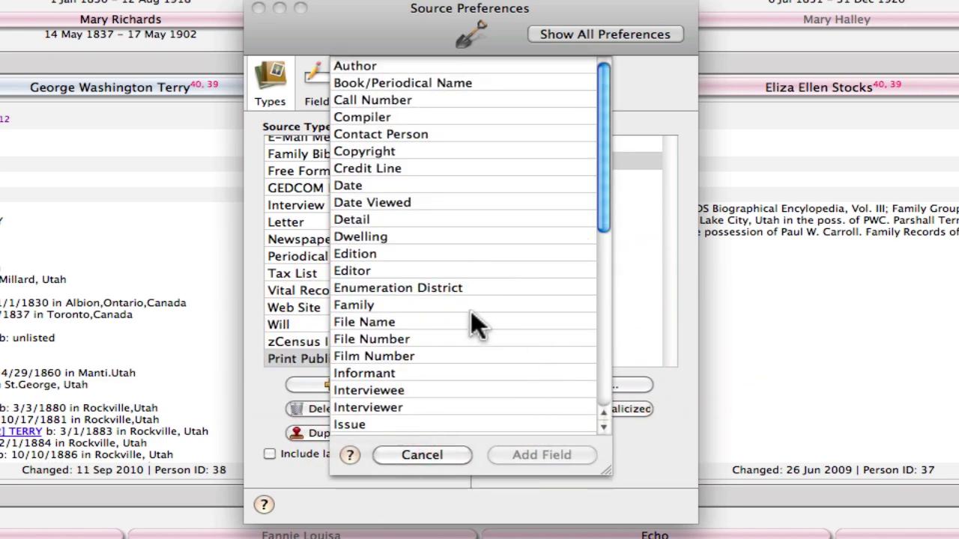
{"action": "left_click", "coordinate": [604, 375]}
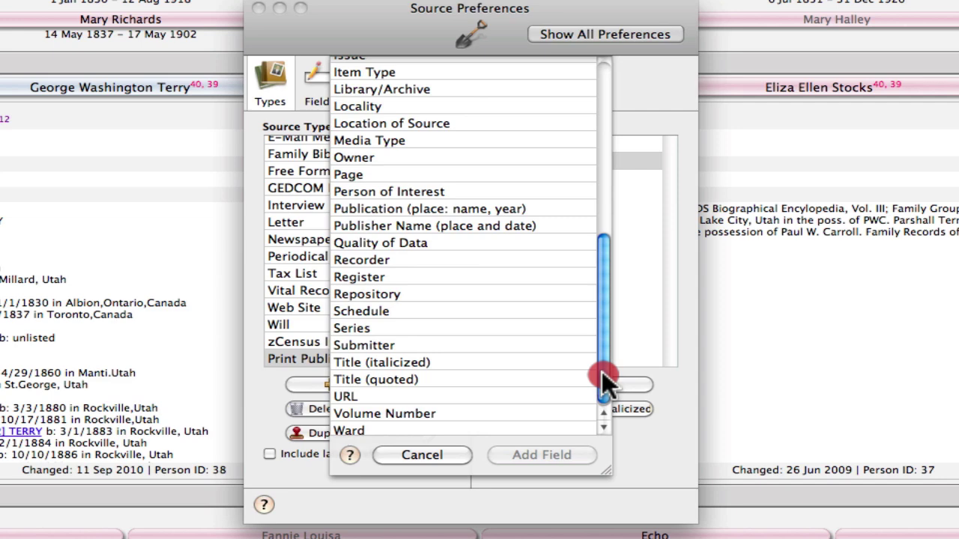
{"action": "left_click", "coordinate": [416, 209]}
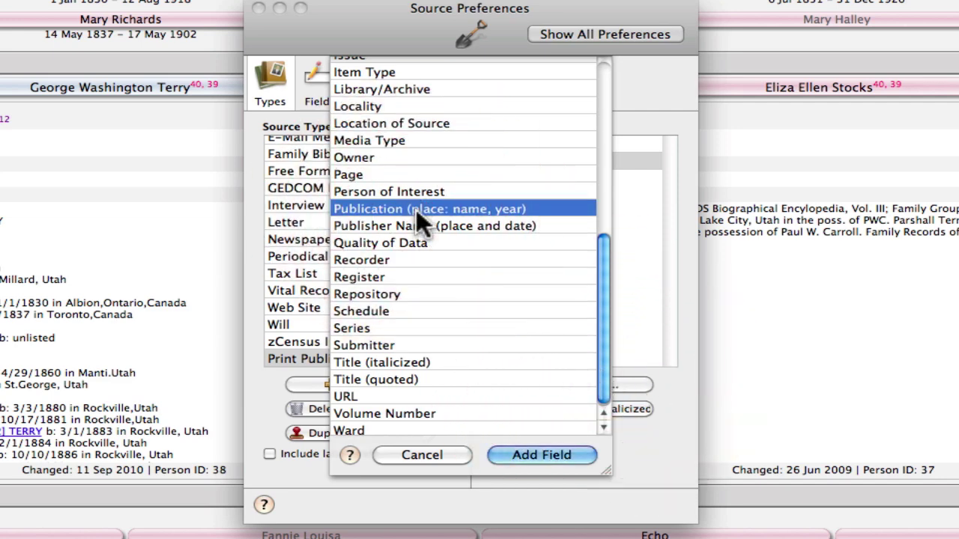
{"action": "double_click", "coordinate": [415, 209]}
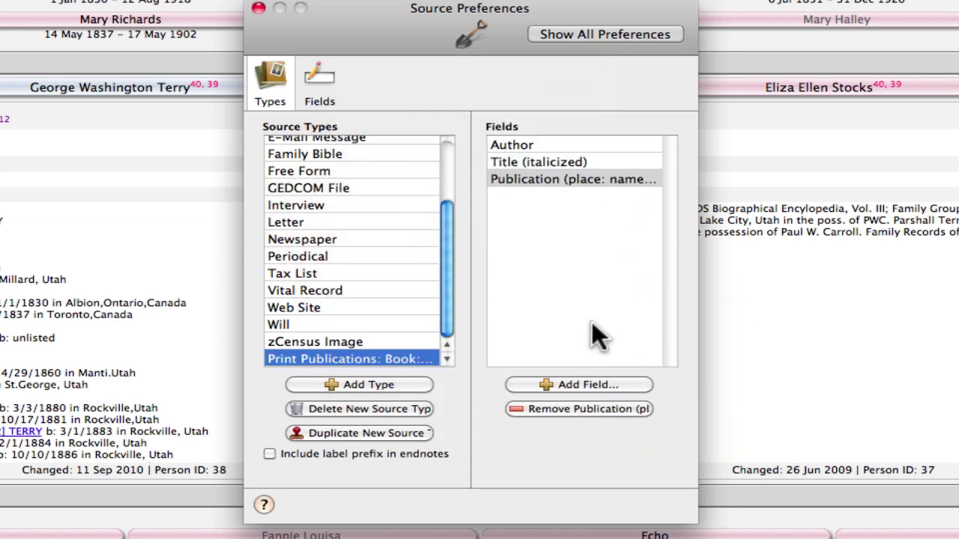
{"action": "left_click", "coordinate": [592, 385]}
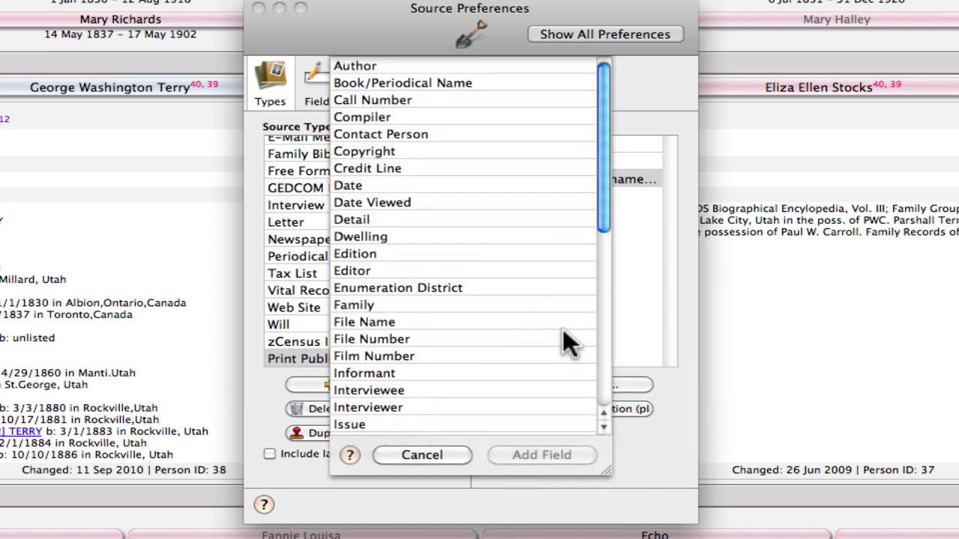
{"action": "left_click", "coordinate": [603, 353]}
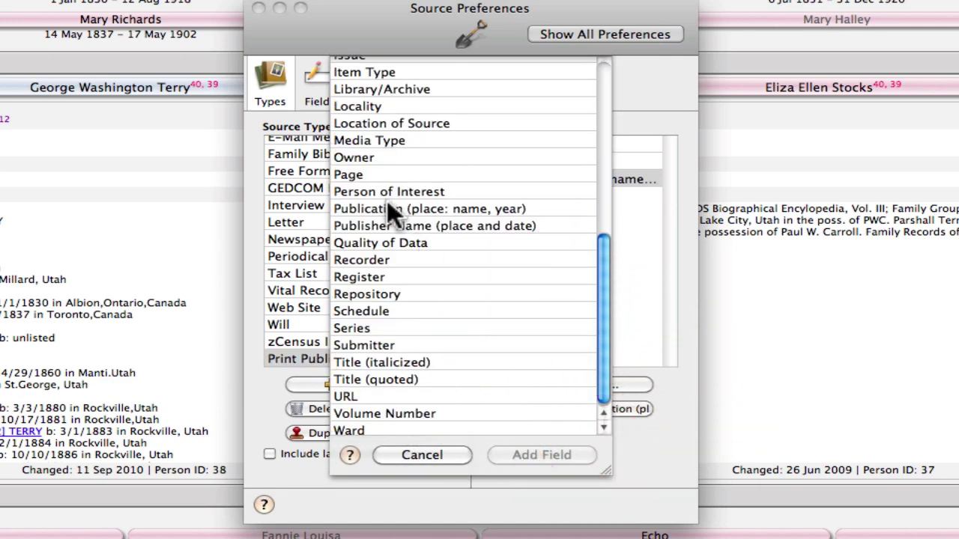
{"action": "double_click", "coordinate": [355, 173]}
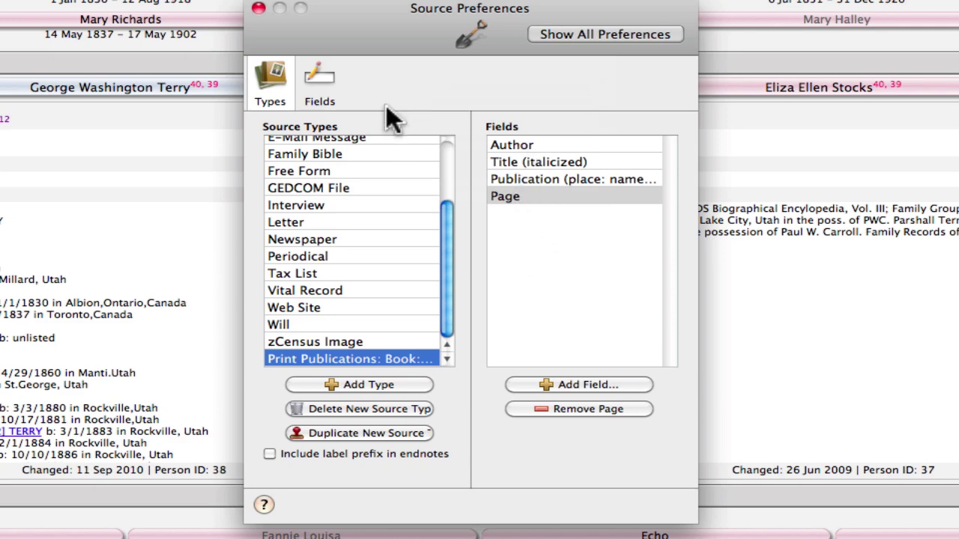
{"action": "left_click", "coordinate": [258, 9]}
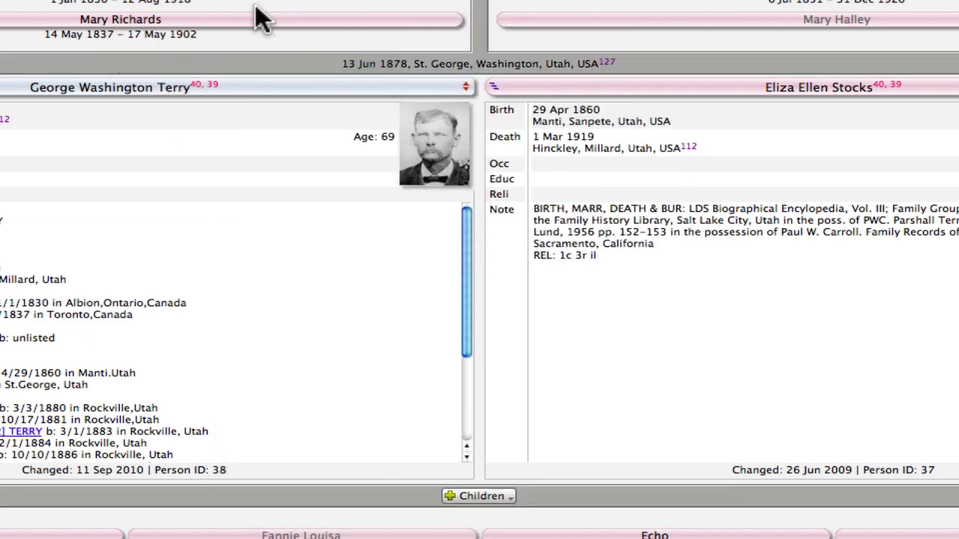
- Open the husband's record for editing and create a new source of the Print Publications: Book: Basic Format type
{"action": "left_click", "coordinate": [185, 84]}
{"action": "double_click", "coordinate": [185, 84]}
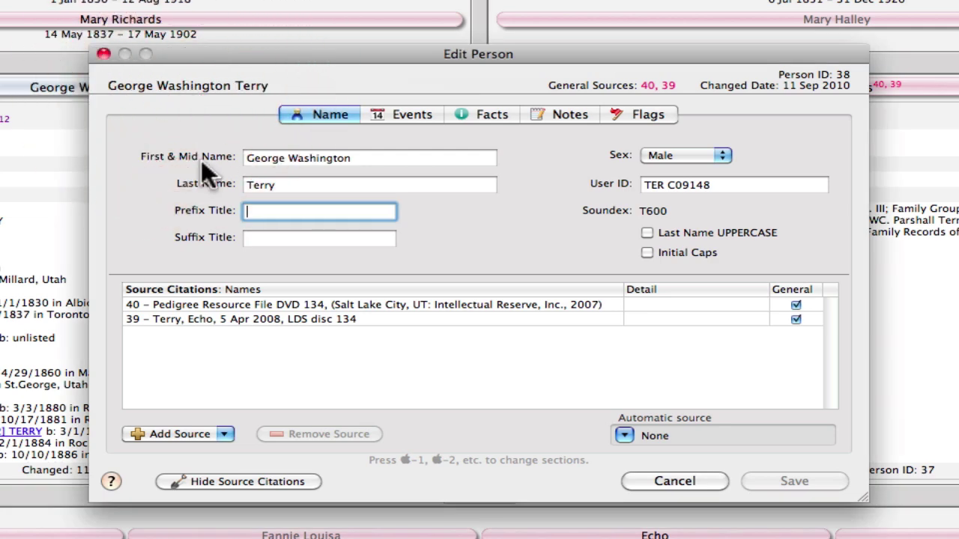
{"action": "left_click", "coordinate": [179, 432]}
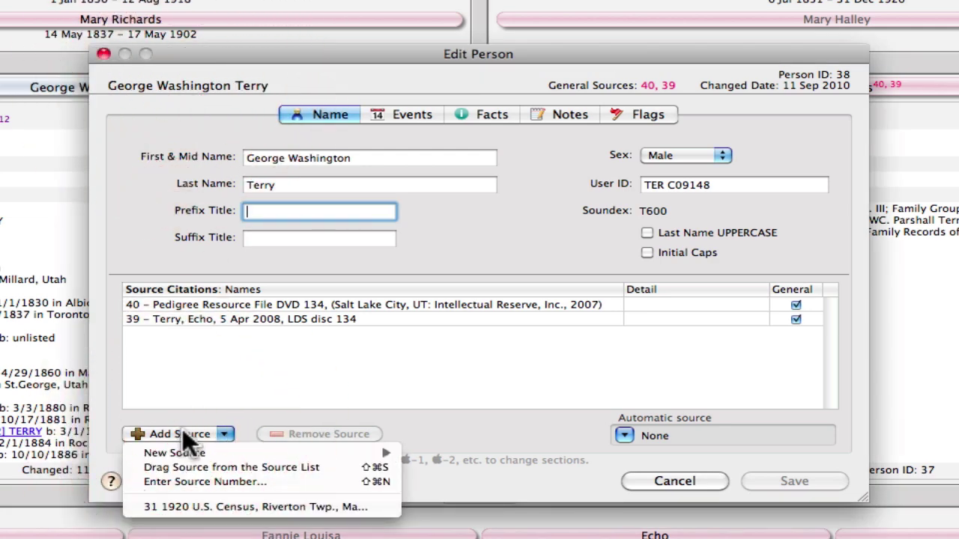
{"action": "mouse_move", "coordinate": [184, 453]}
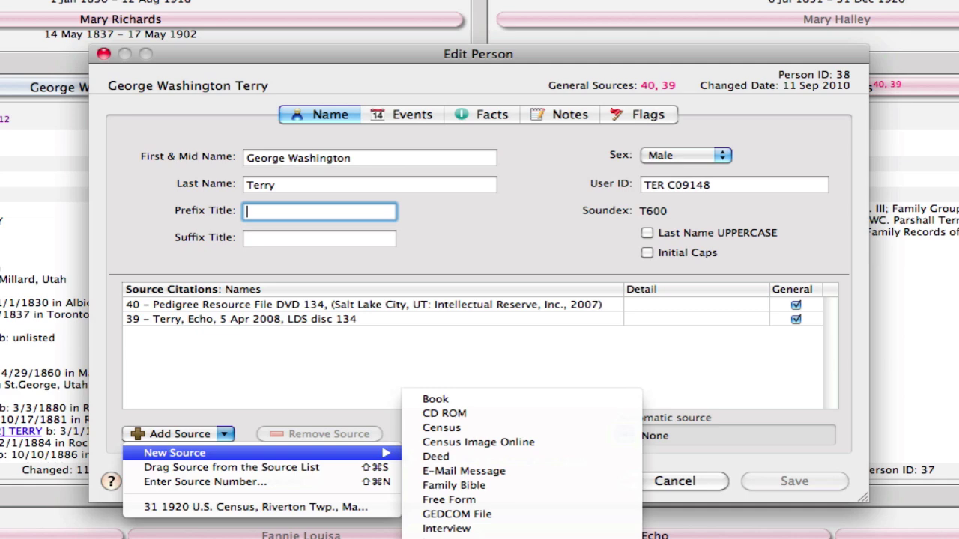
{"action": "left_click", "coordinate": [465, 538]}
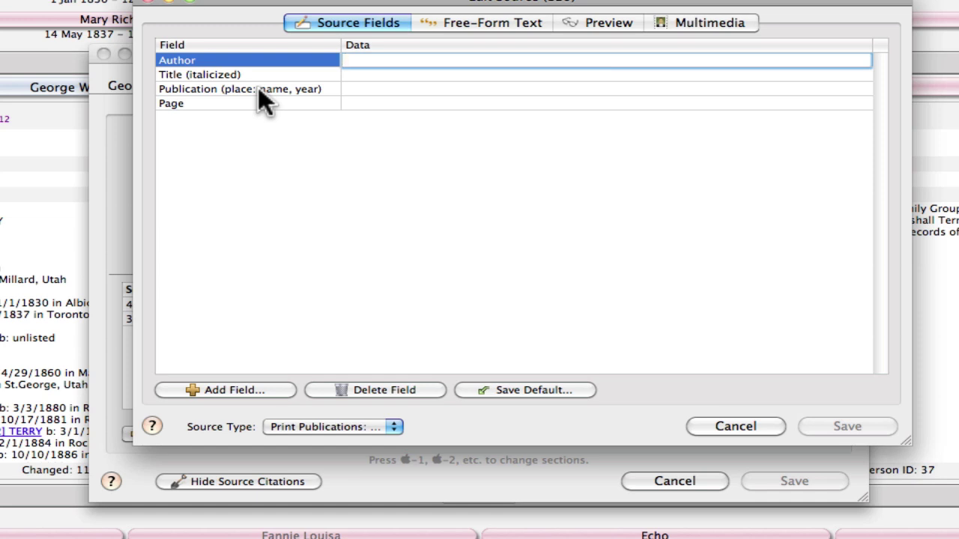
- Enter the author's full name and the title "Detecting Forgery: Forensic Investigations of Documents" in the new source
{"action": "type", "text": "Joe"}
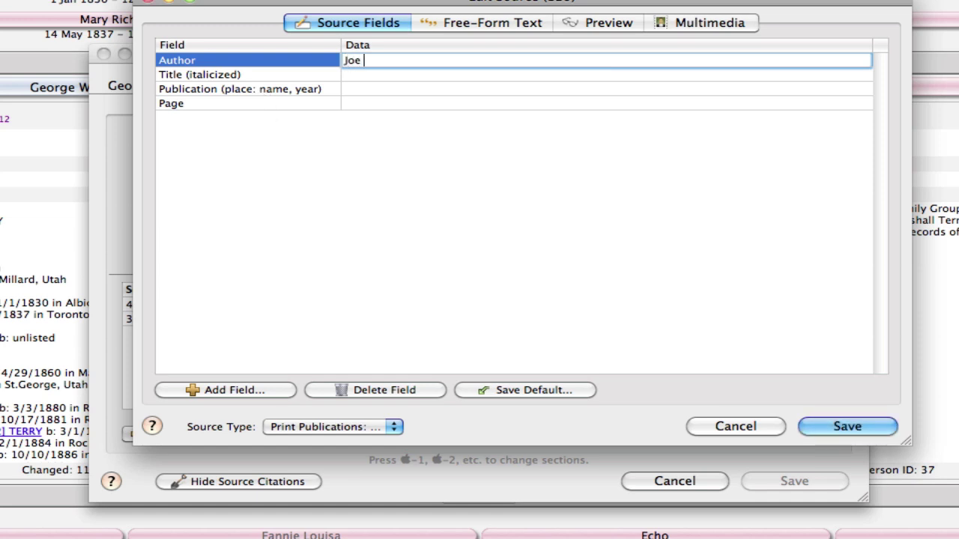
{"action": "type", "text": " Nickell"}
{"action": "key", "text": "Tab"}
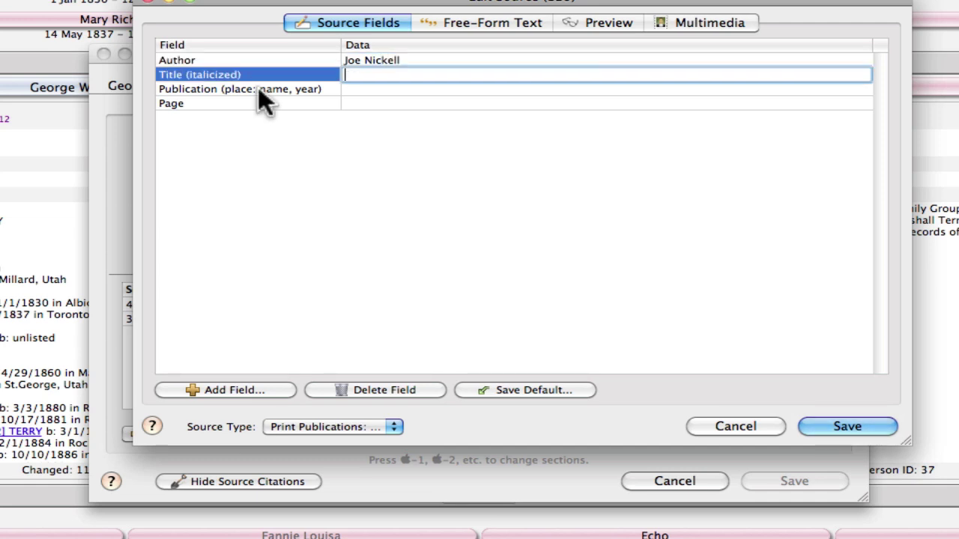
{"action": "type", "text": "Detecting For"}
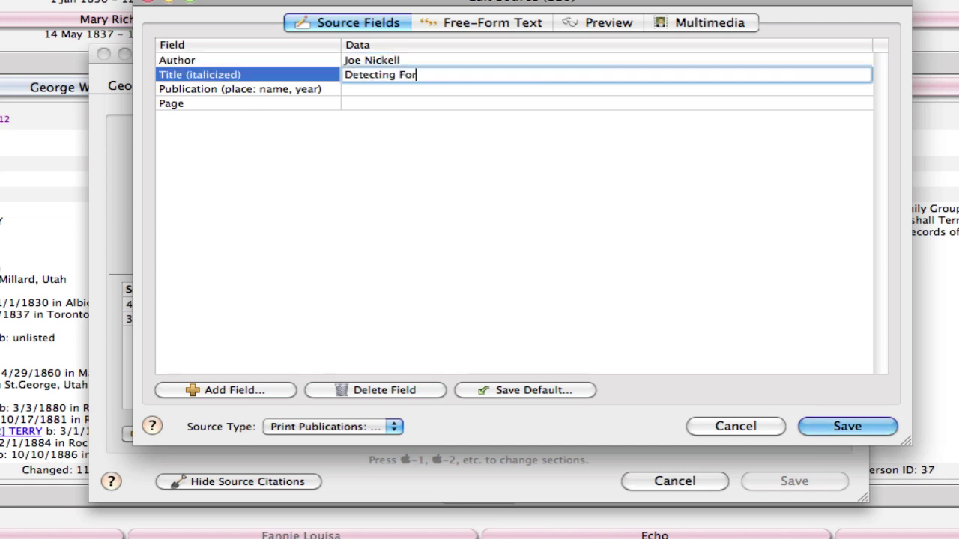
{"action": "type", "text": "gery: Forensic Investigations of Doc"}
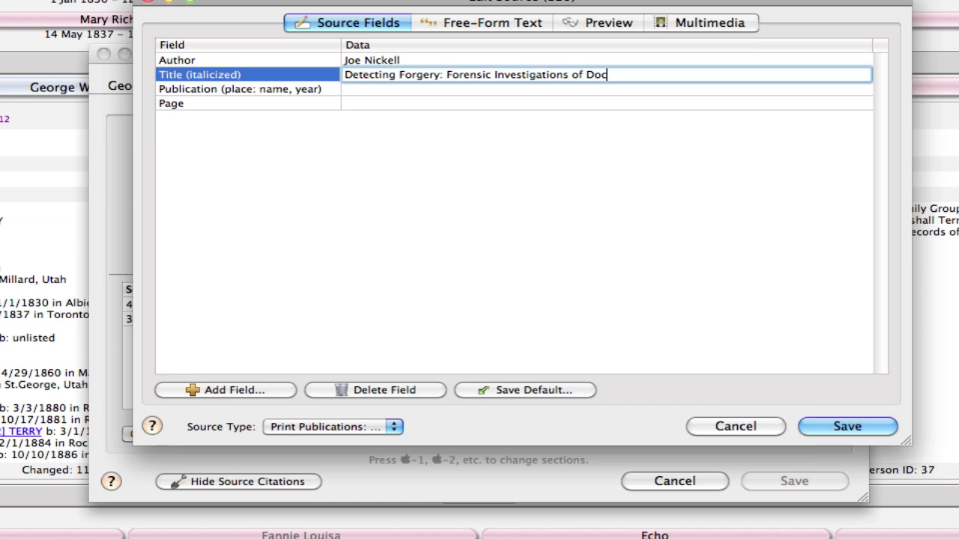
{"action": "type", "text": "uments"}
- Set the source's publication to "Lexington: University Press of Kentucky, 1996" and its page to 123
{"action": "left_click", "coordinate": [257, 87]}
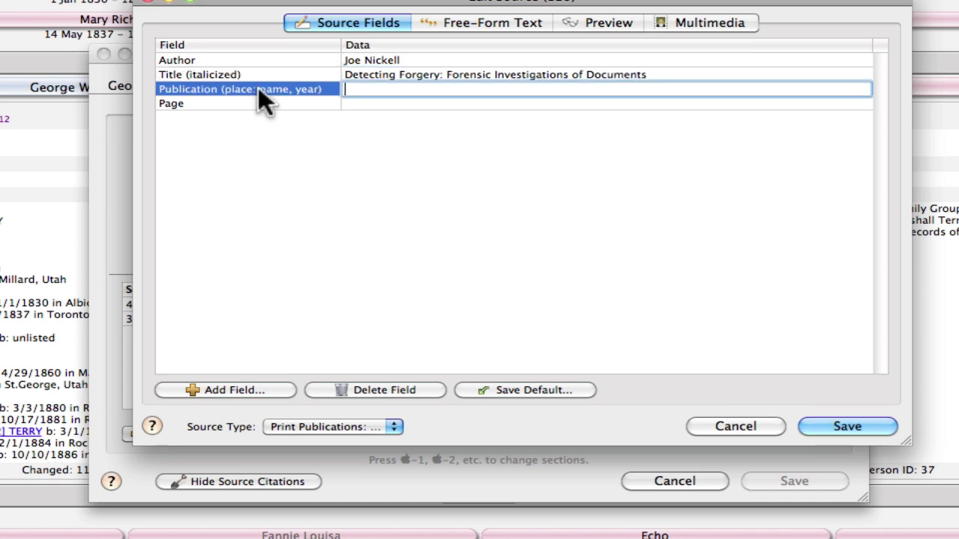
{"action": "type", "text": "Lexington: Une"}
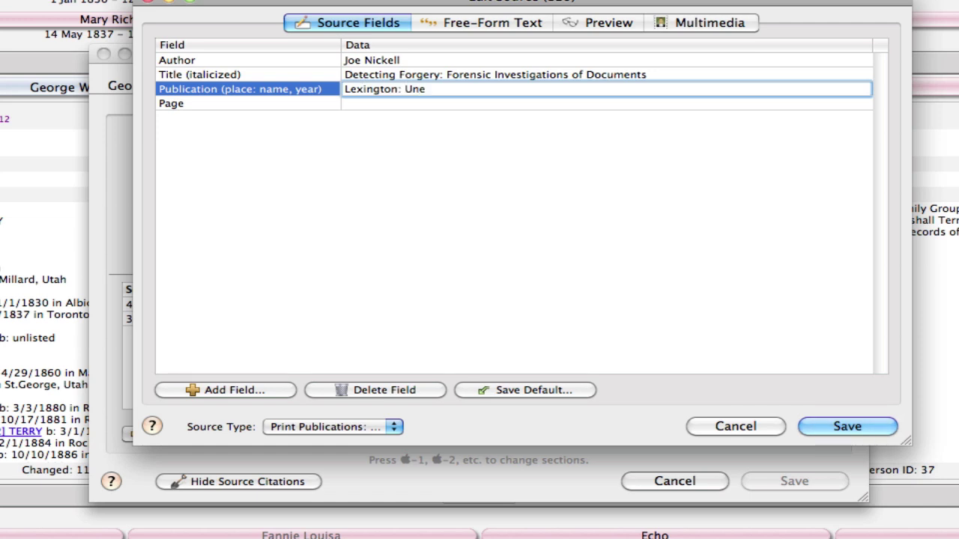
{"action": "key", "text": "BackSpace"}
{"action": "key", "text": "BackSpace"}
{"action": "type", "text": "niversity Press of Kentucky, "}
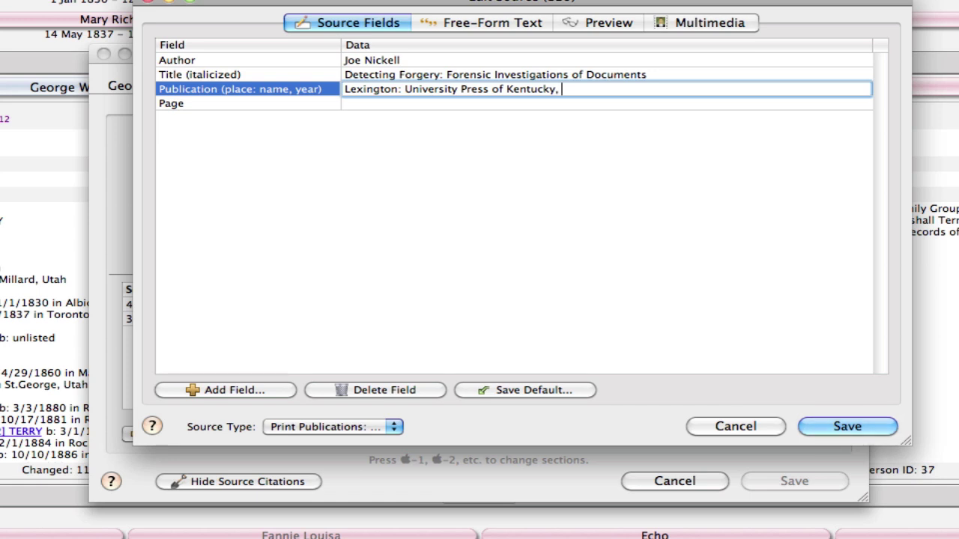
{"action": "type", "text": "1996"}
{"action": "key", "text": "Tab"}
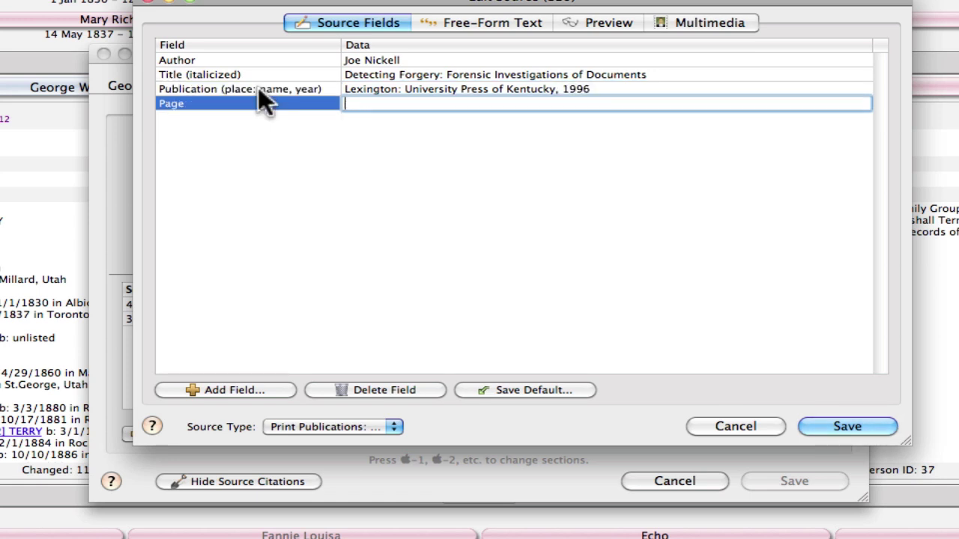
{"action": "type", "text": "123"}
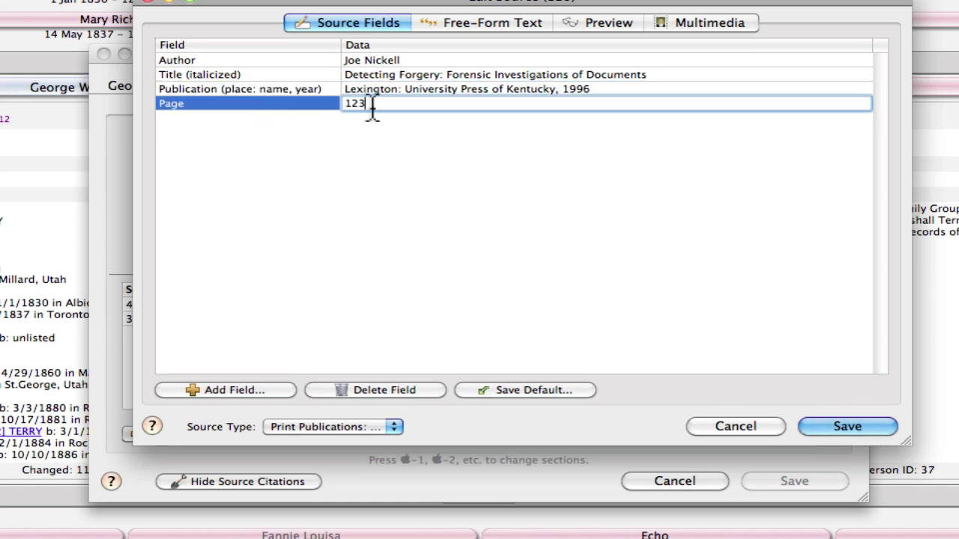
- Preview the new source's formatted citation, and discard both the source and the person edits
{"action": "left_click", "coordinate": [606, 22]}
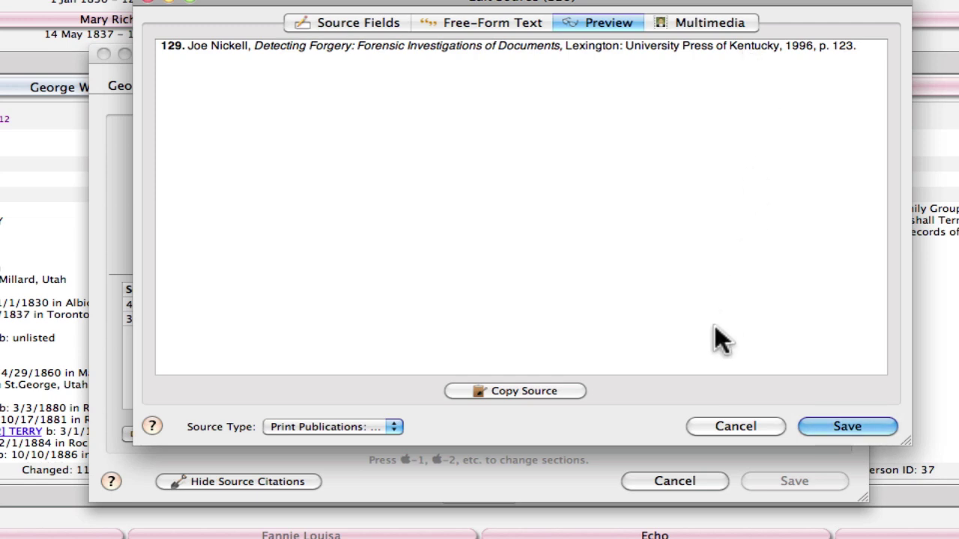
{"action": "left_click", "coordinate": [728, 429]}
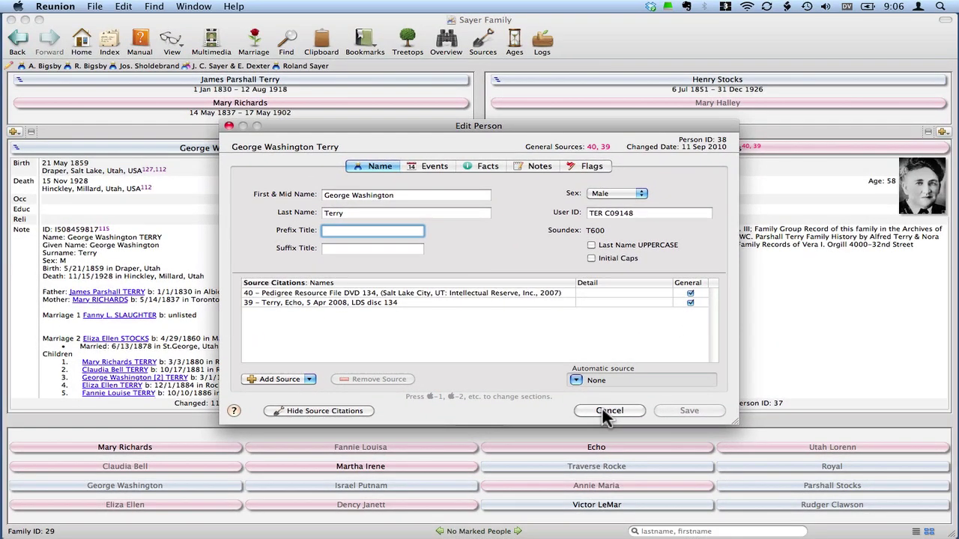
{"action": "left_click", "coordinate": [670, 482]}
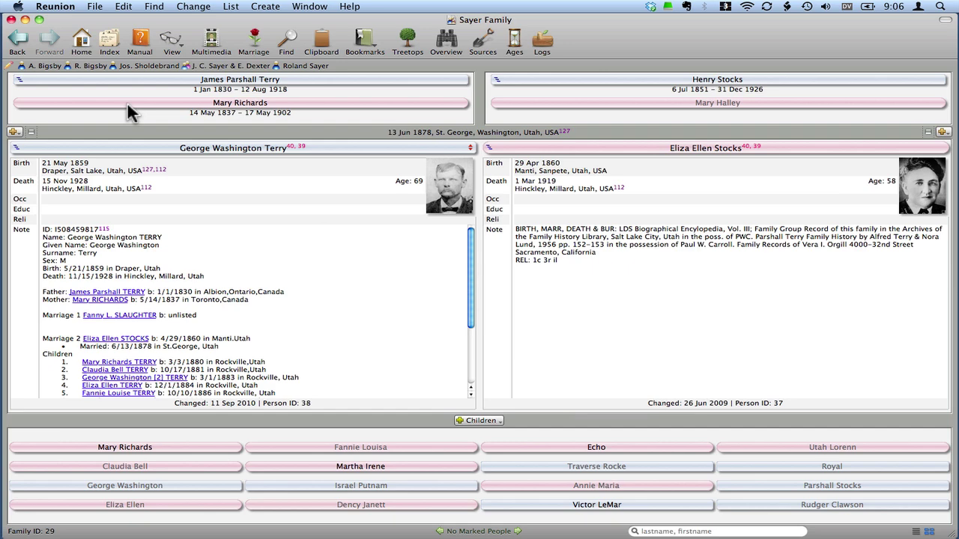
- Open the list of all sources and sort it by source type
{"action": "mouse_move", "coordinate": [127, 106]}
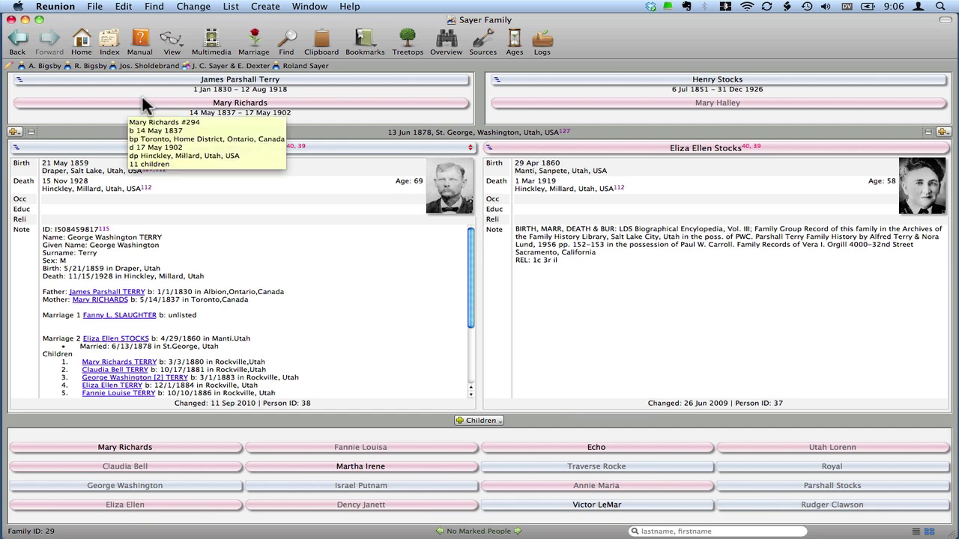
{"action": "left_click", "coordinate": [483, 47]}
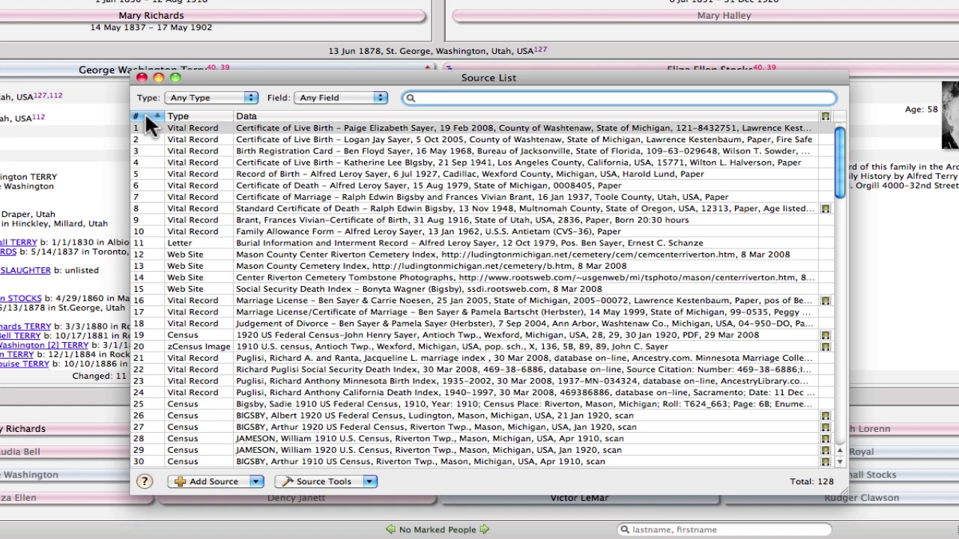
{"action": "left_click", "coordinate": [189, 117]}
{"action": "scroll", "coordinate": [190, 196], "scroll_direction": "up", "scroll_amount": 10}
{"action": "scroll", "coordinate": [189, 193], "scroll_direction": "up", "scroll_amount": 2}
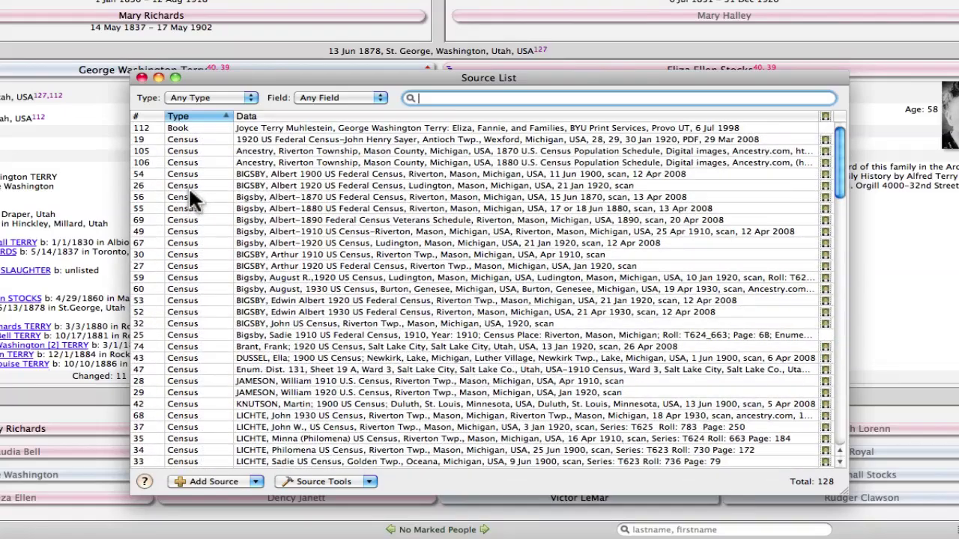
- Open the Book-type source 112 for editing and change its source type to "Print Publications: Book: Basic Format"
{"action": "left_click", "coordinate": [185, 127]}
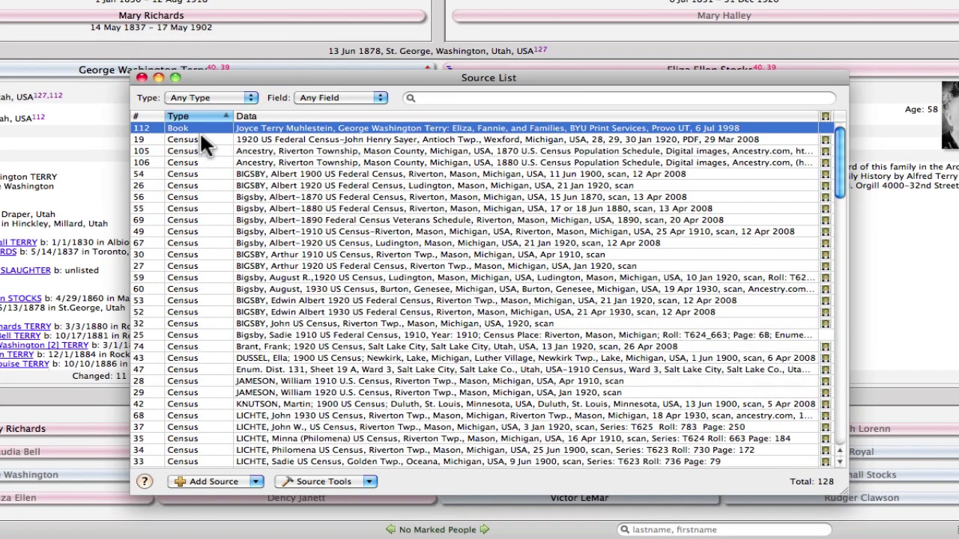
{"action": "double_click", "coordinate": [201, 126]}
{"action": "left_click", "coordinate": [245, 21]}
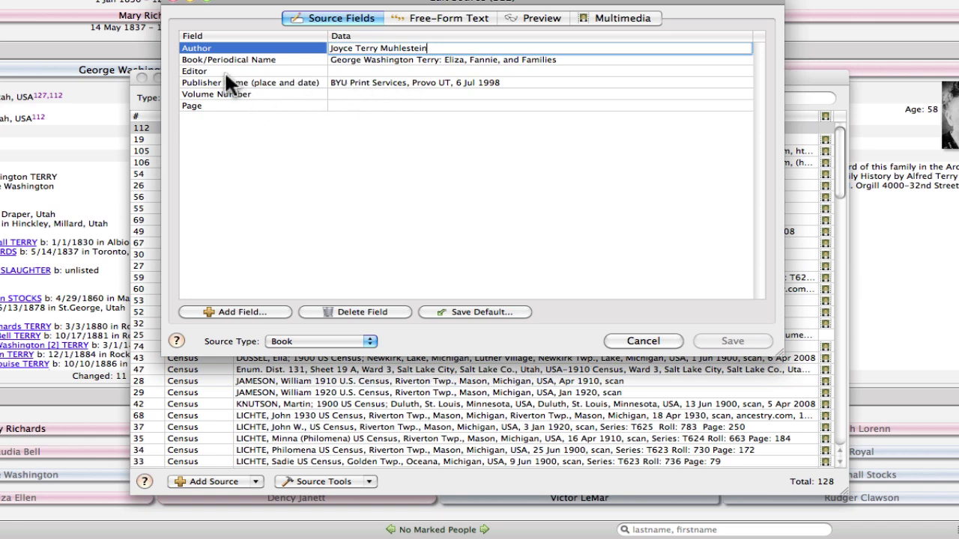
{"action": "left_click", "coordinate": [310, 339]}
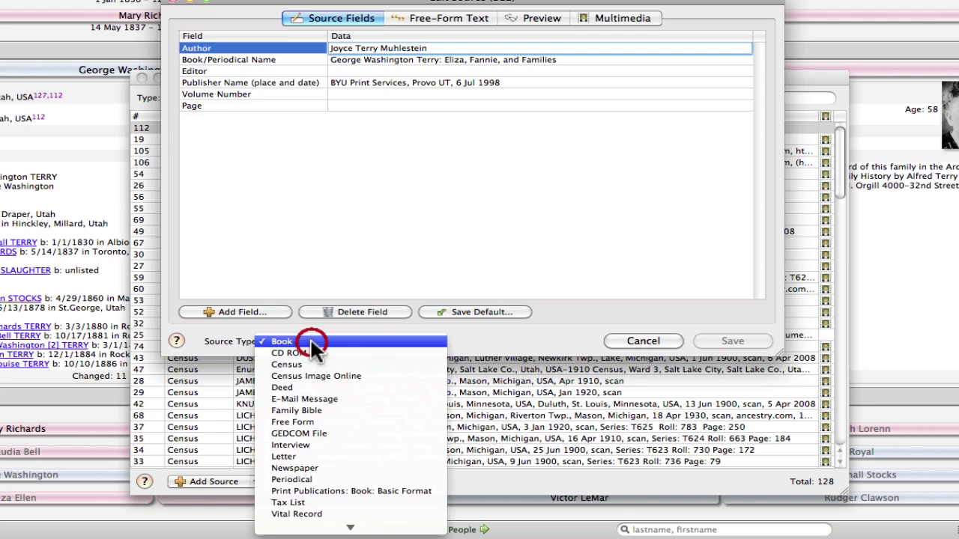
{"action": "left_click", "coordinate": [352, 491]}
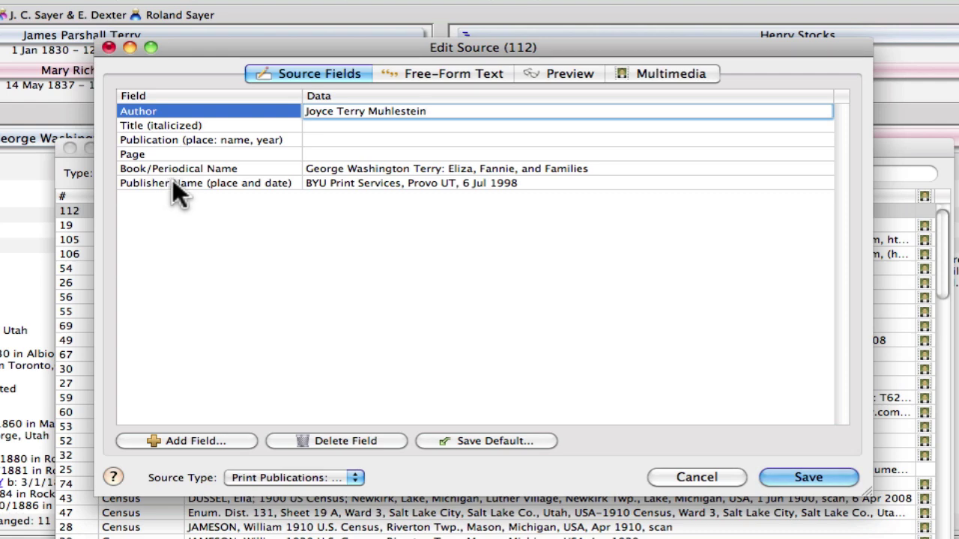
- Move the source's publisher text from the Publisher Name field to the Publication (place: name, year) field
{"action": "left_click", "coordinate": [525, 180]}
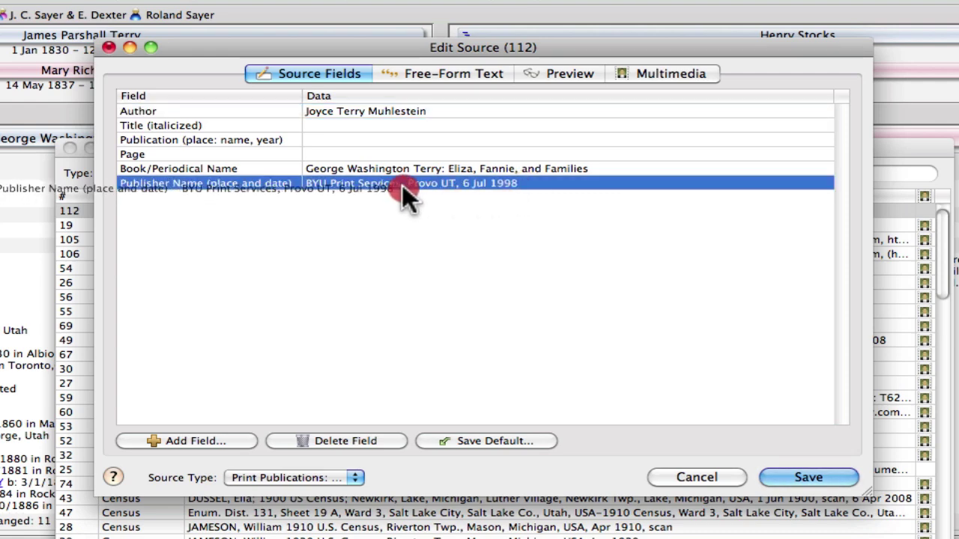
{"action": "left_click", "coordinate": [532, 183]}
{"action": "key", "text": "super+c"}
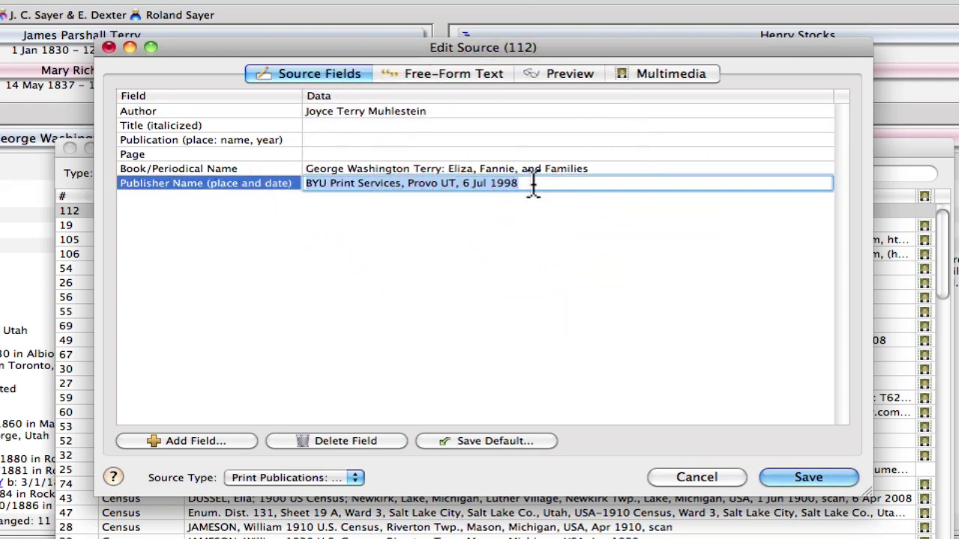
{"action": "key", "text": "BackSpace"}
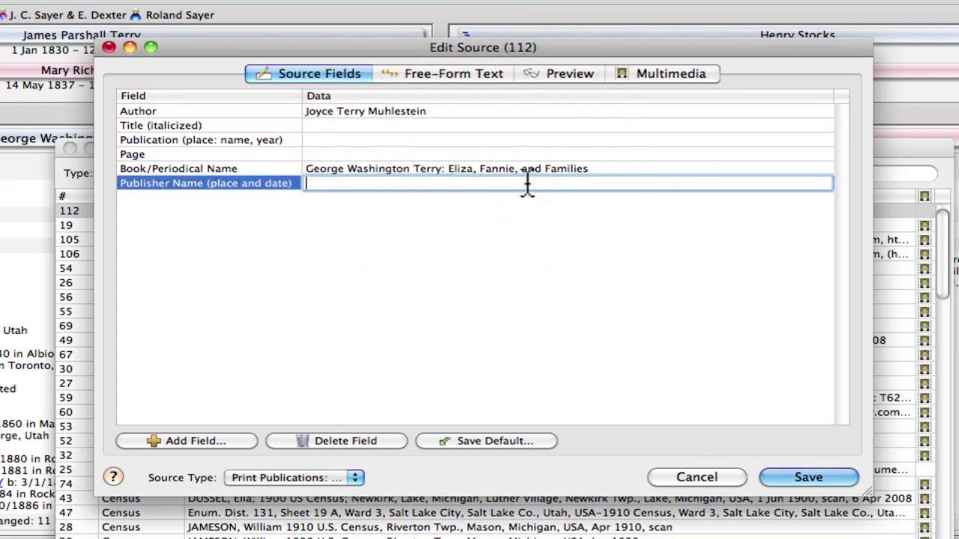
{"action": "left_click", "coordinate": [339, 140]}
{"action": "left_click", "coordinate": [339, 139]}
{"action": "key", "text": "super+v"}
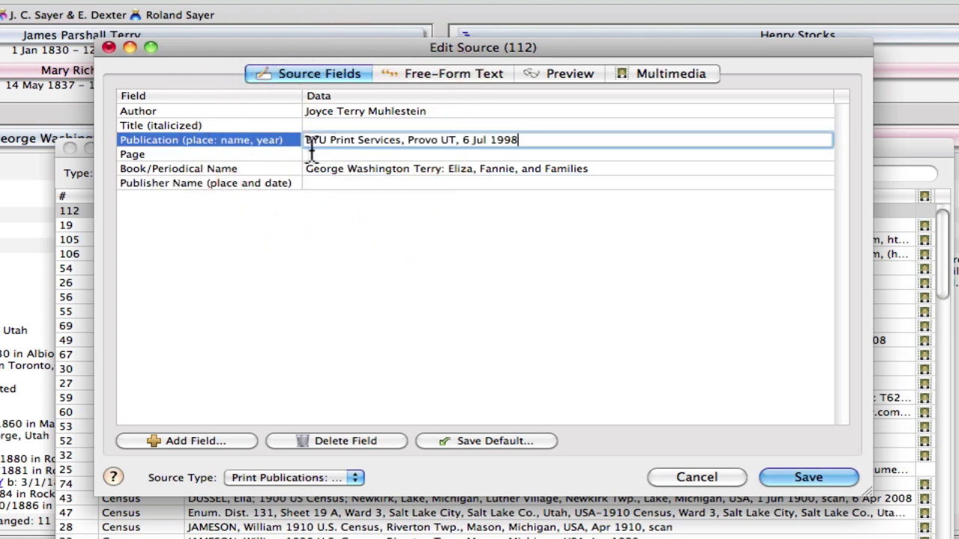
- Reword the publication as "Provo: BYU Print Services, 6 Jul 1998" and save the source
{"action": "left_click", "coordinate": [455, 140]}
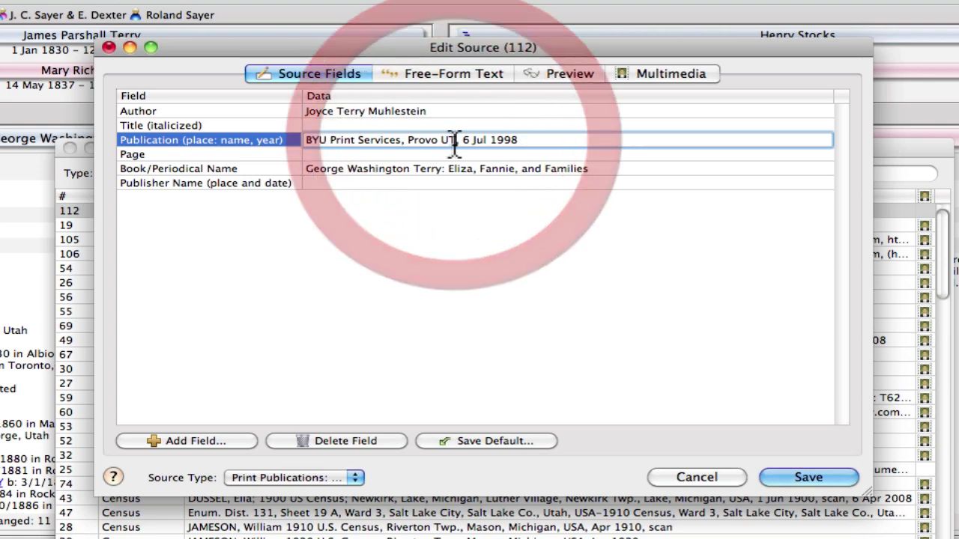
{"action": "key", "text": "BackSpace"}
{"action": "key", "text": "BackSpace"}
{"action": "key", "text": "BackSpace"}
{"action": "key", "text": "BackSpace"}
{"action": "key", "text": "BackSpace"}
{"action": "key", "text": "BackSpace"}
{"action": "key", "text": "BackSpace"}
{"action": "key", "text": "BackSpace"}
{"action": "key", "text": "BackSpace"}
{"action": "key", "text": "BackSpace"}
{"action": "key", "text": "BackSpace"}
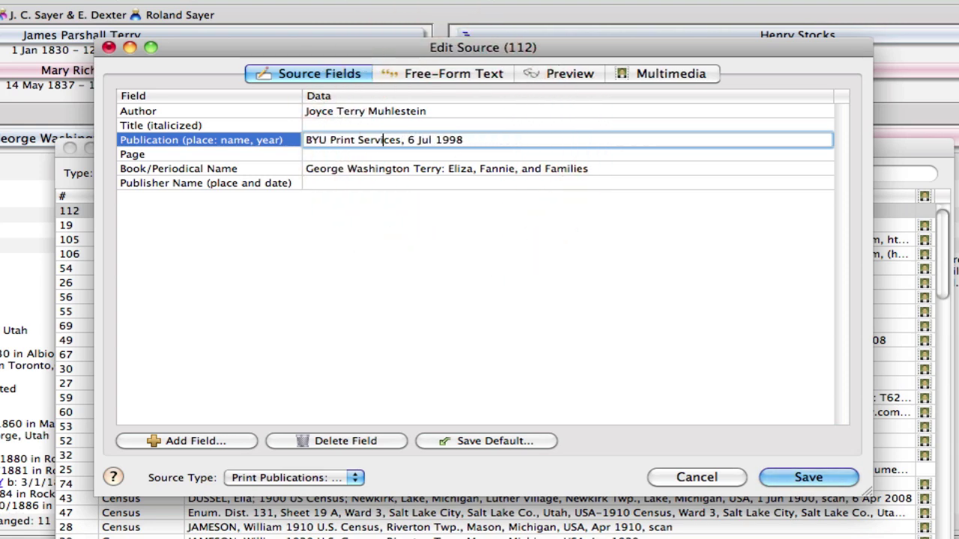
{"action": "key", "text": "Left"}
{"action": "key", "text": "Left"}
{"action": "key", "text": "Left"}
{"action": "key", "text": "Left"}
{"action": "key", "text": "Left"}
{"action": "key", "text": "Left"}
{"action": "key", "text": "Left"}
{"action": "key", "text": "Left"}
{"action": "key", "text": "Left"}
{"action": "key", "text": "Left"}
{"action": "key", "text": "Left"}
{"action": "key", "text": "Left"}
{"action": "key", "text": "Left"}
{"action": "key", "text": "Left"}
{"action": "key", "text": "Left"}
{"action": "key", "text": "Left"}
{"action": "key", "text": "Left"}
{"action": "key", "text": "Left"}
{"action": "type", "text": "Prov"}
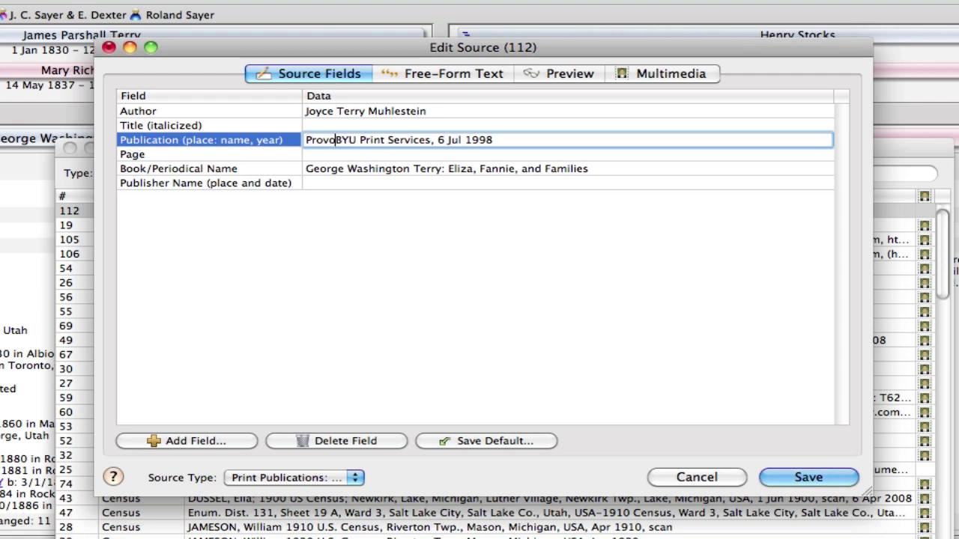
{"action": "type", "text": ":"}
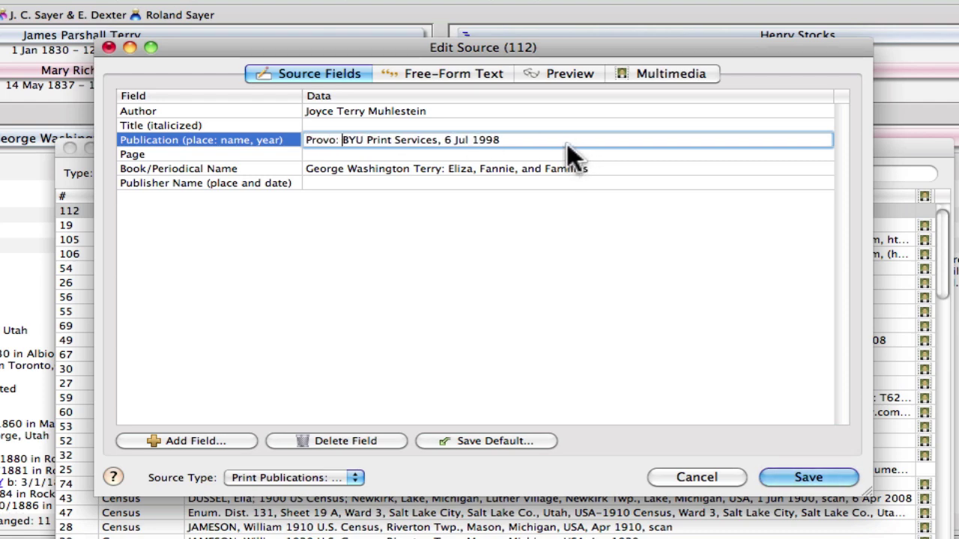
{"action": "left_click", "coordinate": [312, 124]}
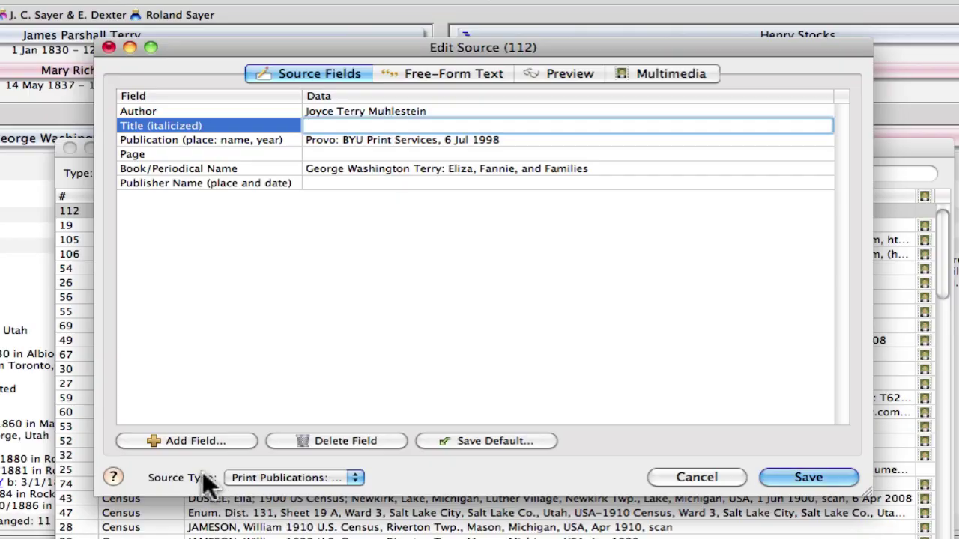
{"action": "left_click", "coordinate": [798, 477]}
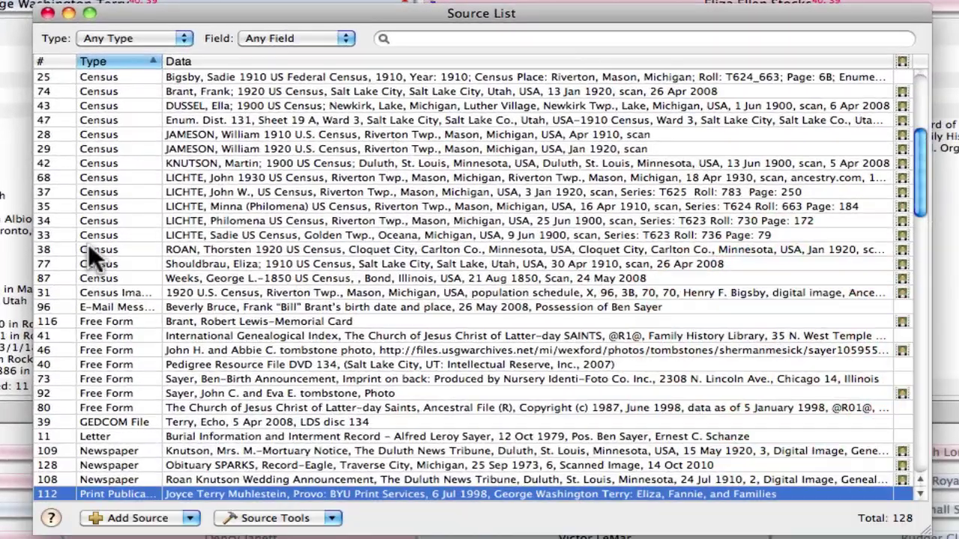
- Check the converted source's type in the source list, widening the Type column to read it, and close the list
{"action": "scroll", "coordinate": [89, 244], "scroll_direction": "up", "scroll_amount": 5}
{"action": "scroll", "coordinate": [88, 245], "scroll_direction": "down", "scroll_amount": 5}
{"action": "scroll", "coordinate": [88, 244], "scroll_direction": "down", "scroll_amount": 4}
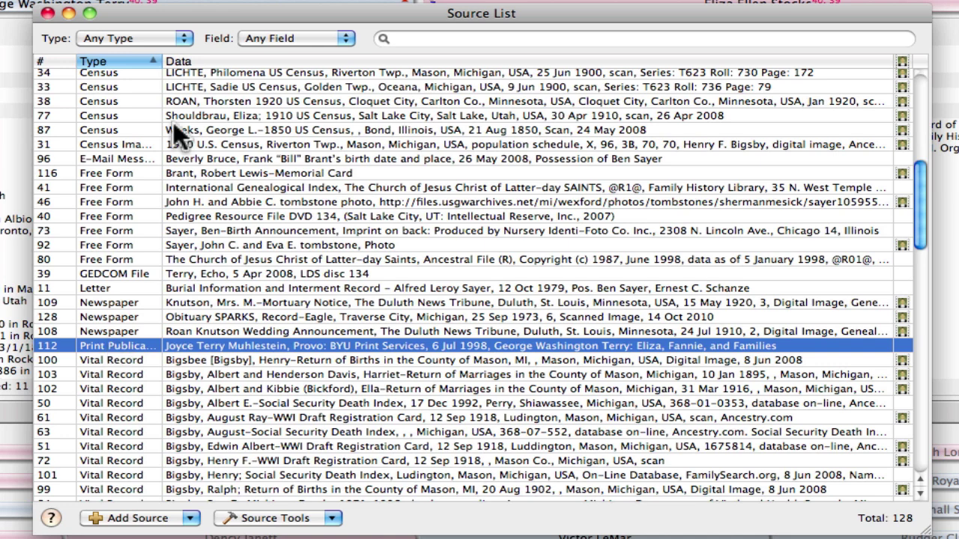
{"action": "left_click_drag", "start_coordinate": [162, 62], "coordinate": [239, 64]}
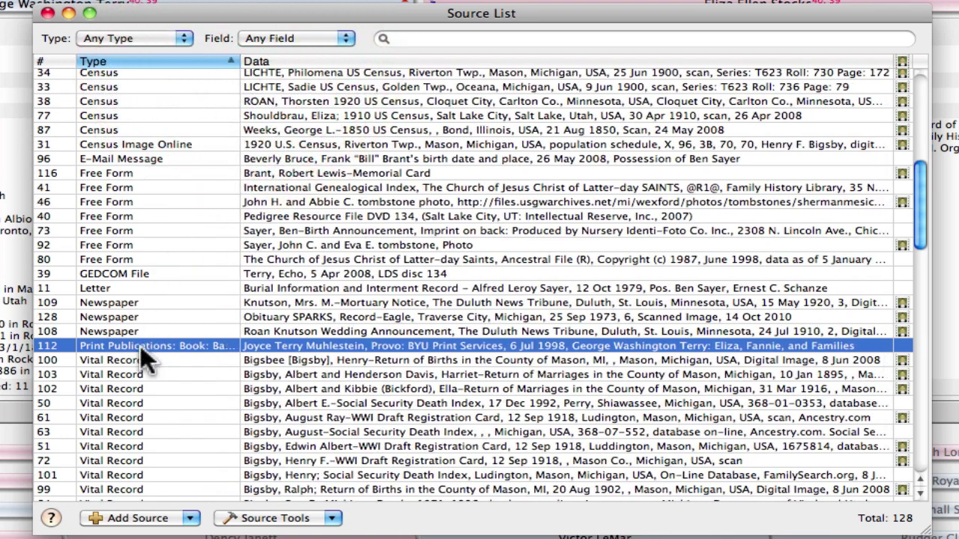
{"action": "left_click_drag", "start_coordinate": [240, 62], "coordinate": [179, 60]}
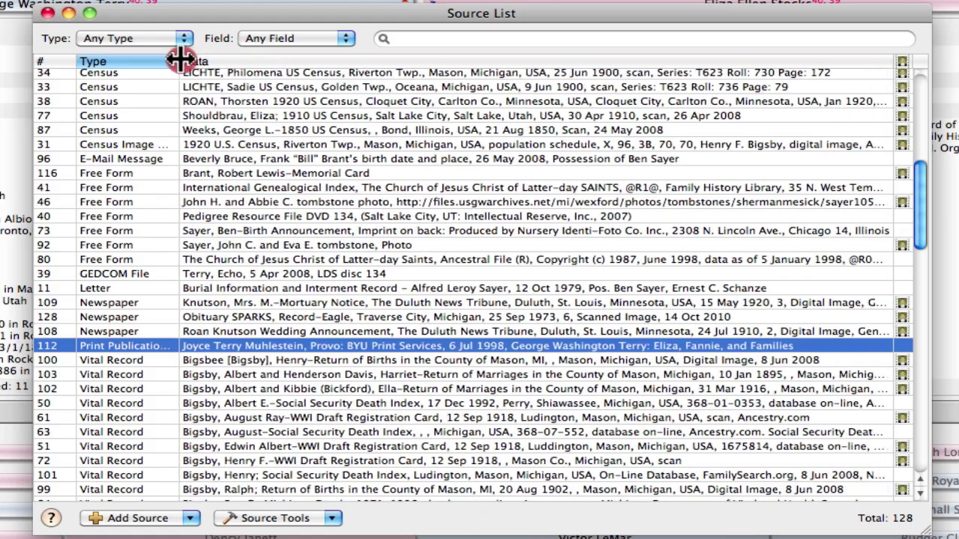
{"action": "scroll", "coordinate": [240, 232], "scroll_direction": "up", "scroll_amount": 10}
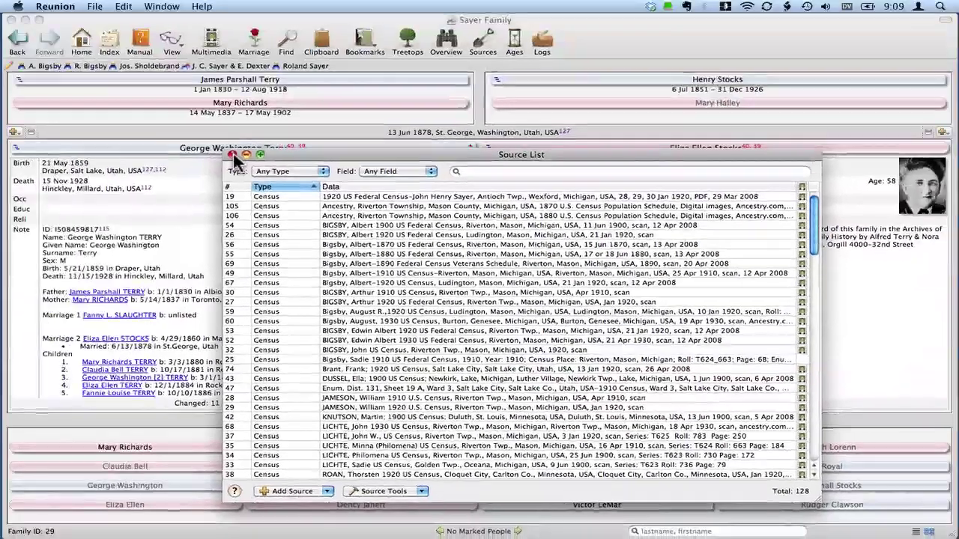
{"action": "left_click", "coordinate": [46, 13]}
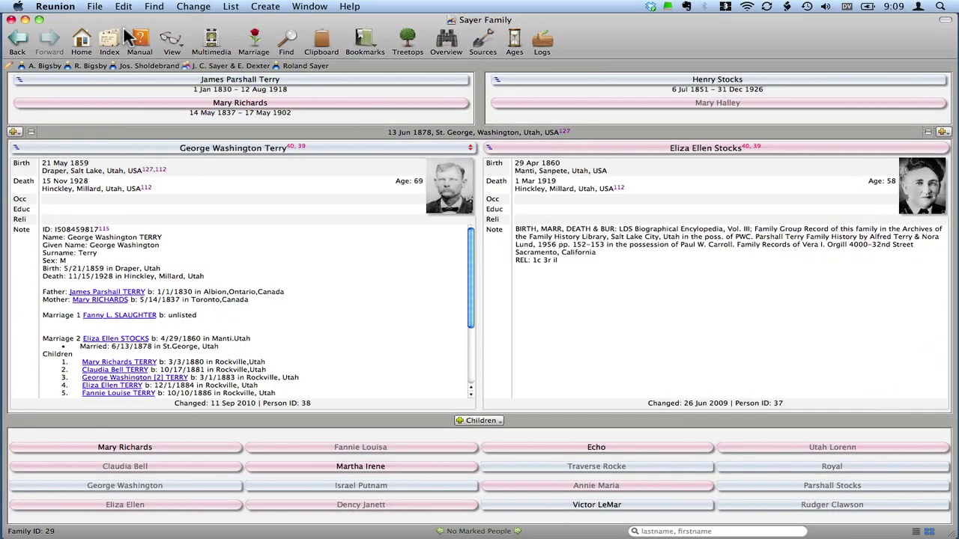
- Delete the old Book source type in the source preferences
{"action": "left_click", "coordinate": [55, 6]}
{"action": "left_click", "coordinate": [60, 37]}
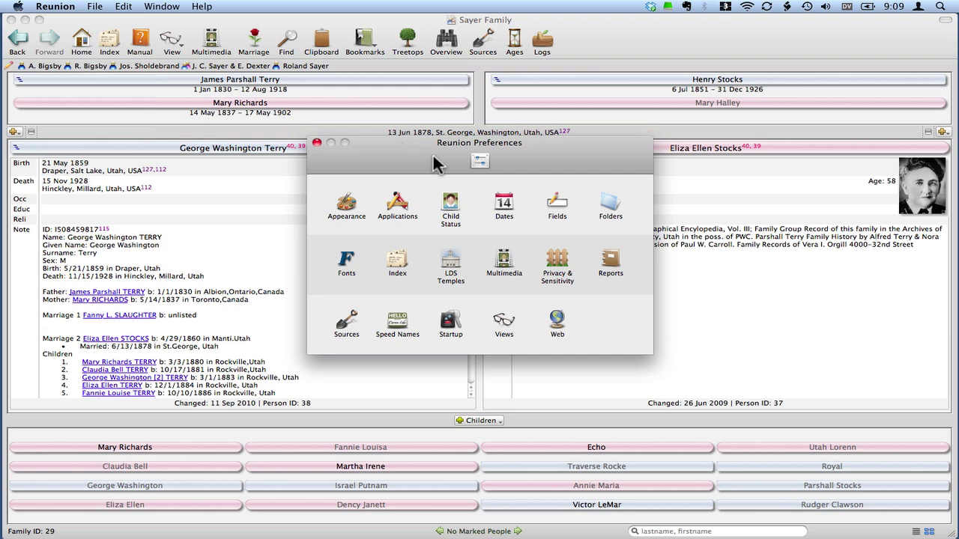
{"action": "left_click", "coordinate": [345, 322]}
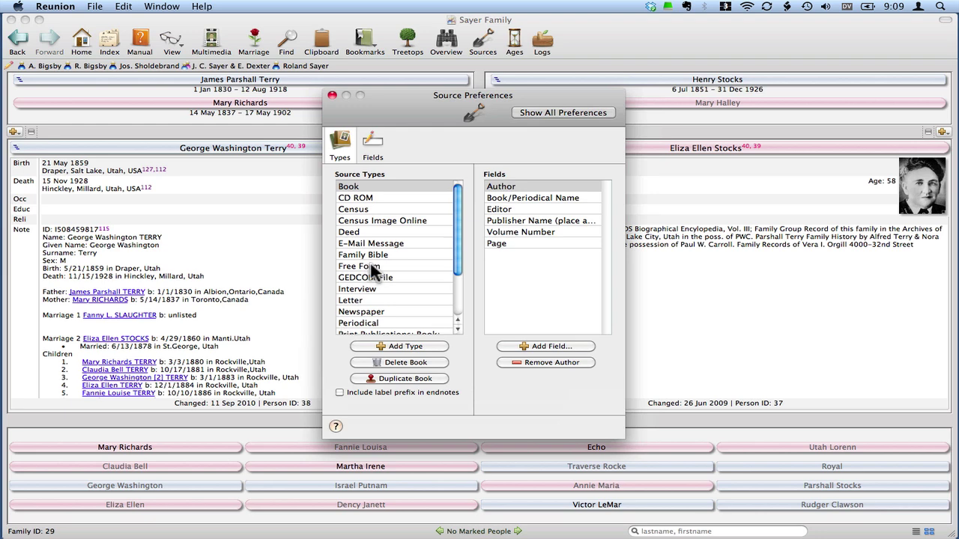
{"action": "double_click", "coordinate": [367, 186]}
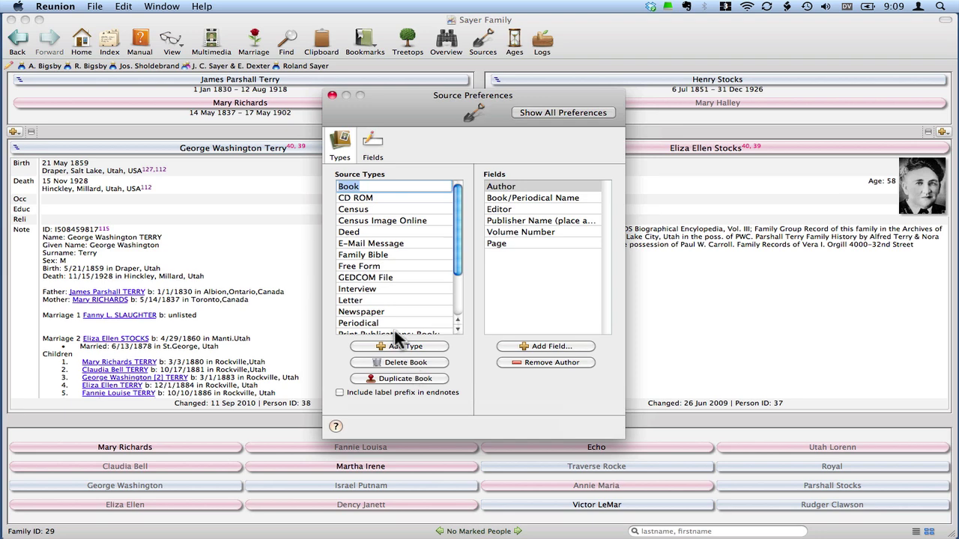
{"action": "left_click", "coordinate": [395, 198]}
{"action": "left_click", "coordinate": [386, 187]}
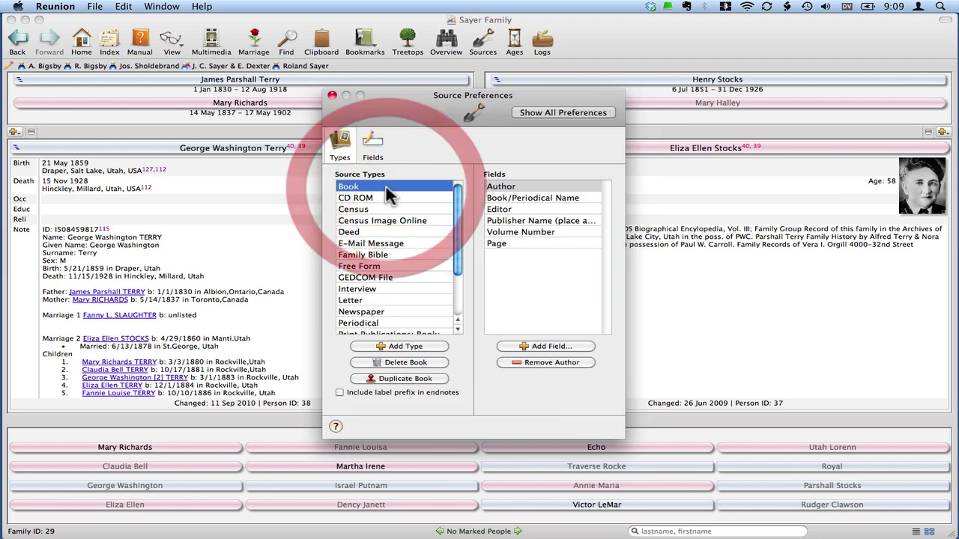
{"action": "key", "text": "Delete"}
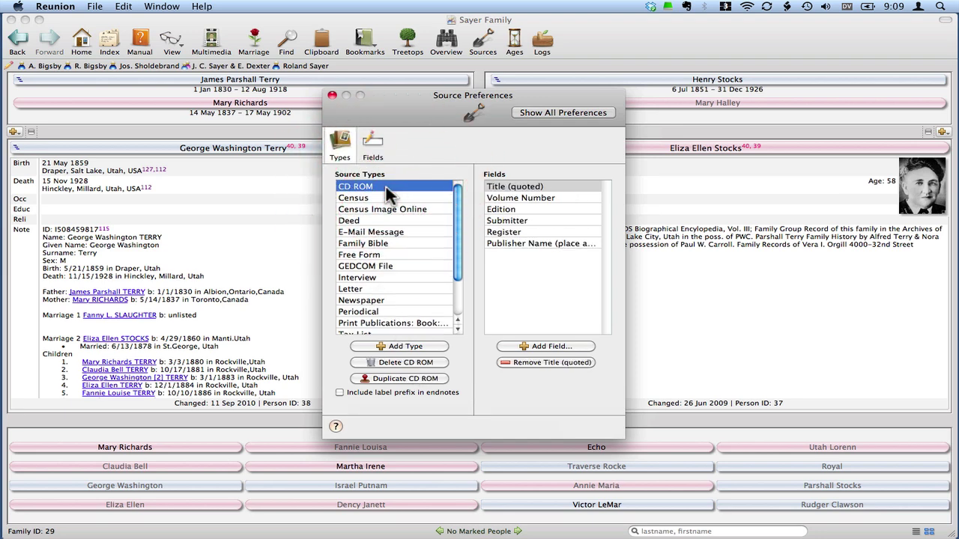
{"action": "left_click", "coordinate": [458, 260]}
{"action": "left_click_drag", "start_coordinate": [458, 261], "coordinate": [461, 233]}
{"action": "mouse_move", "coordinate": [456, 261]}
{"action": "left_mouse_down"}
{"action": "mouse_move", "coordinate": [457, 297]}
{"action": "mouse_move", "coordinate": [458, 257]}
{"action": "left_mouse_up"}
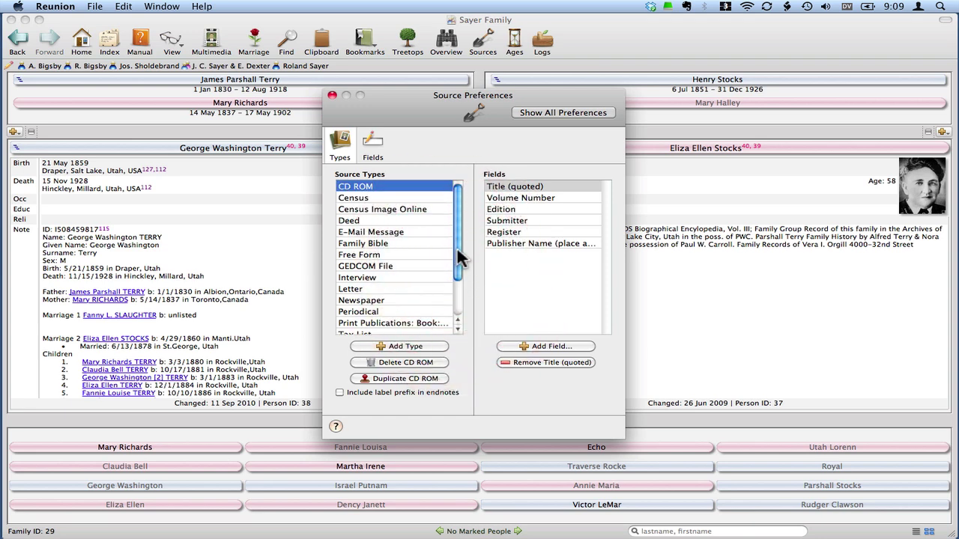